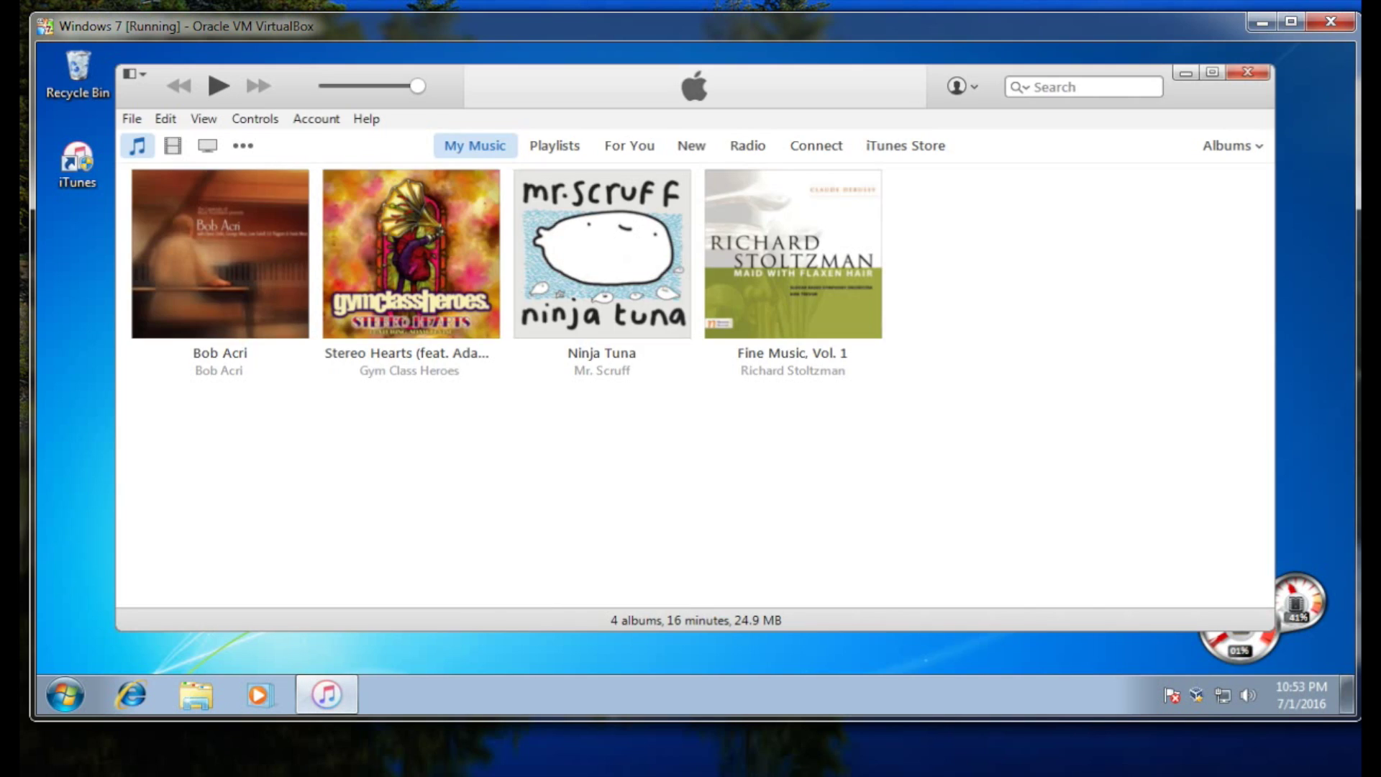
Step: Check the installed iTunes version in its About window and the iTunes12.1.3 installer's file details on the desktop
{"action": "left_click", "coordinate": [366, 118]}
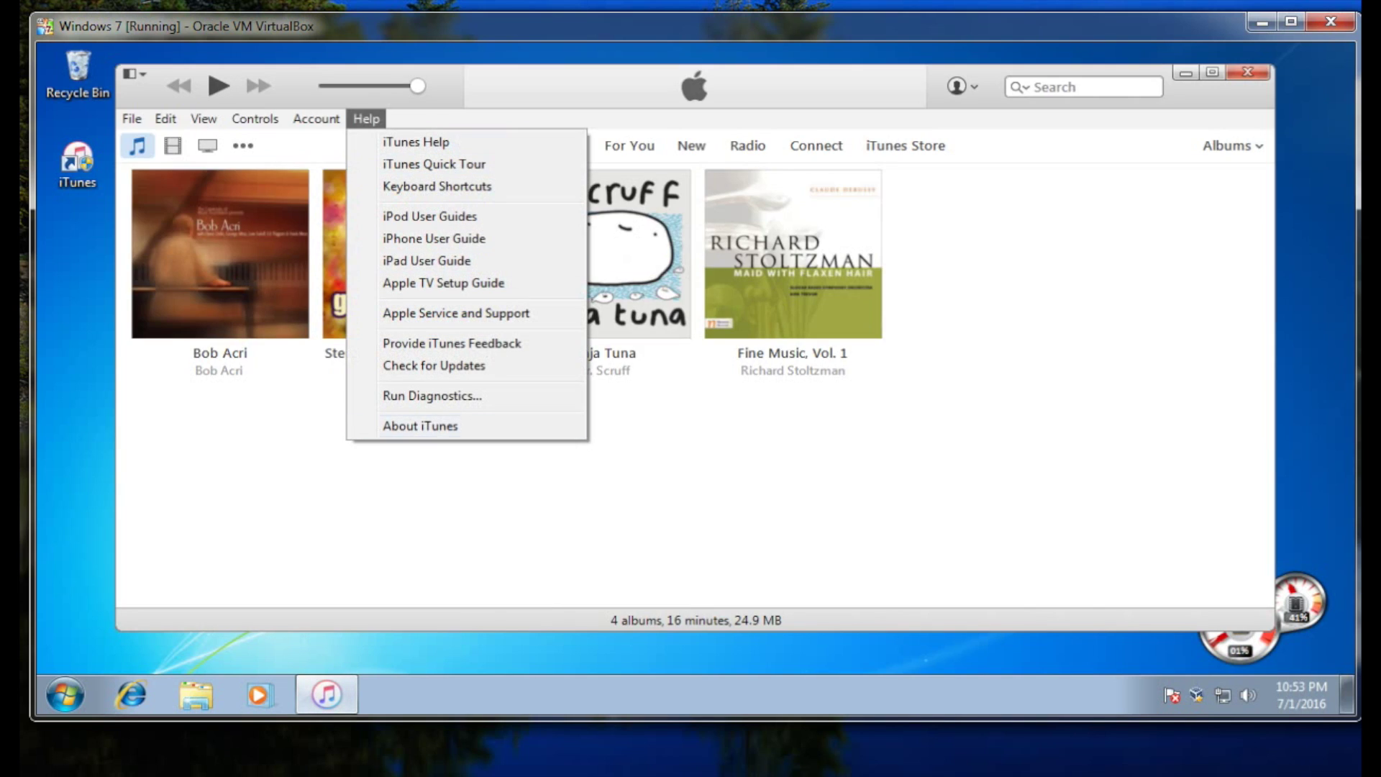
{"action": "left_click", "coordinate": [420, 425]}
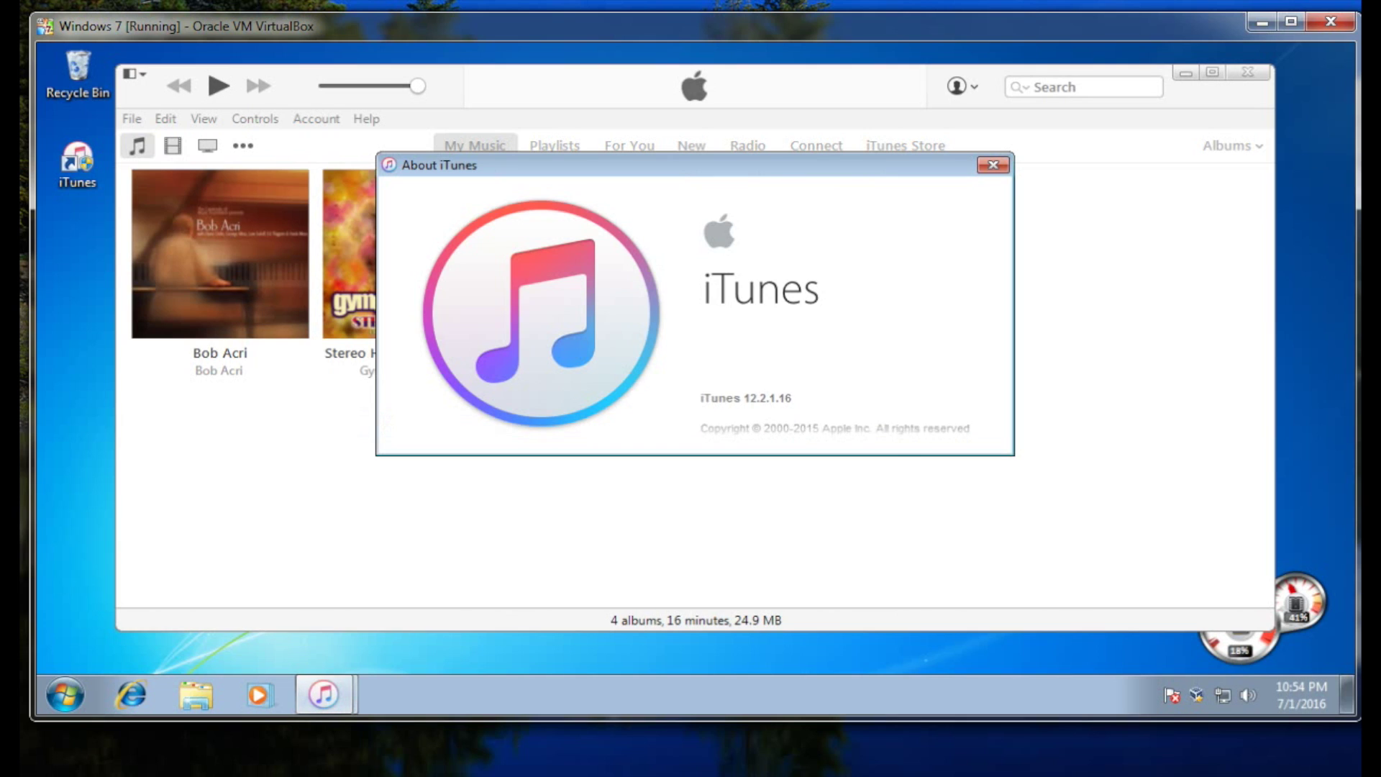
{"action": "left_click", "coordinate": [994, 165]}
{"action": "left_click", "coordinate": [1186, 73]}
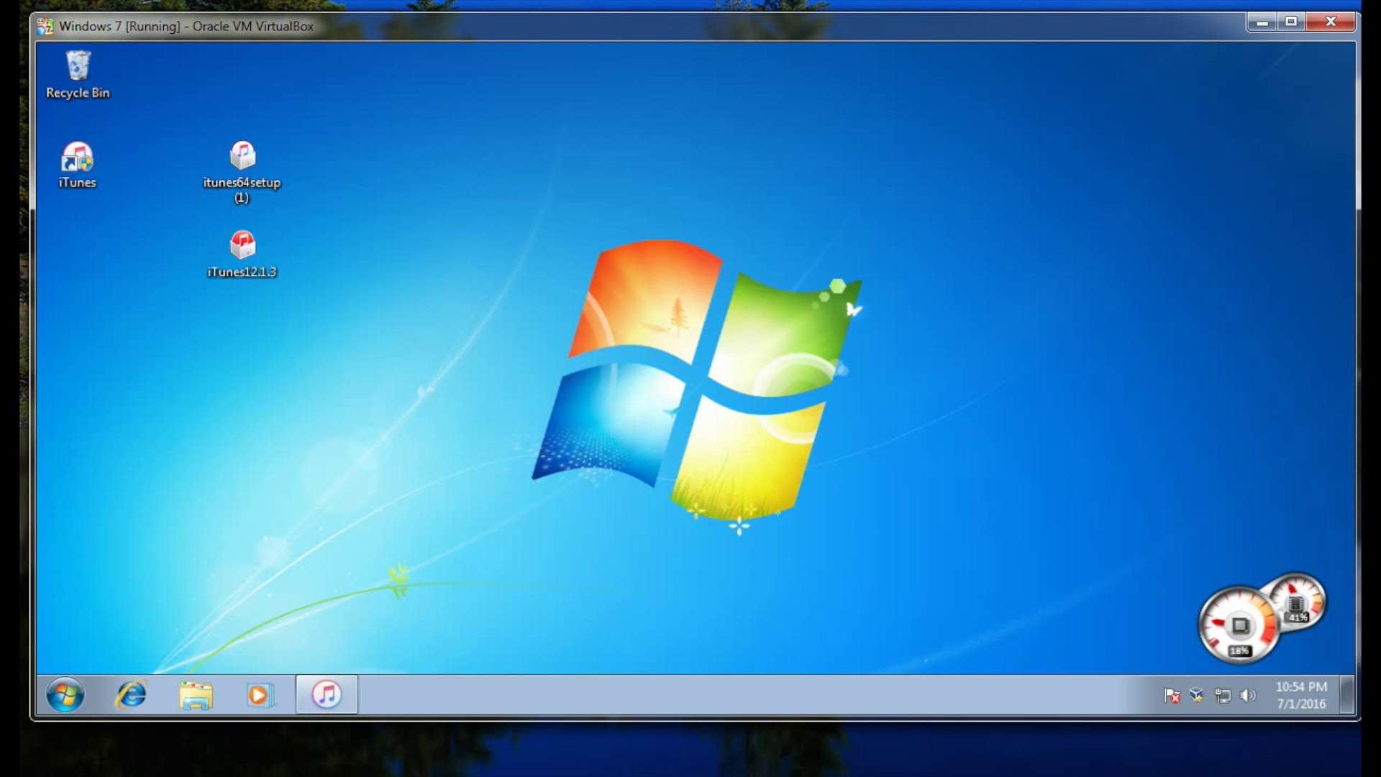
{"action": "left_click", "coordinate": [243, 253]}
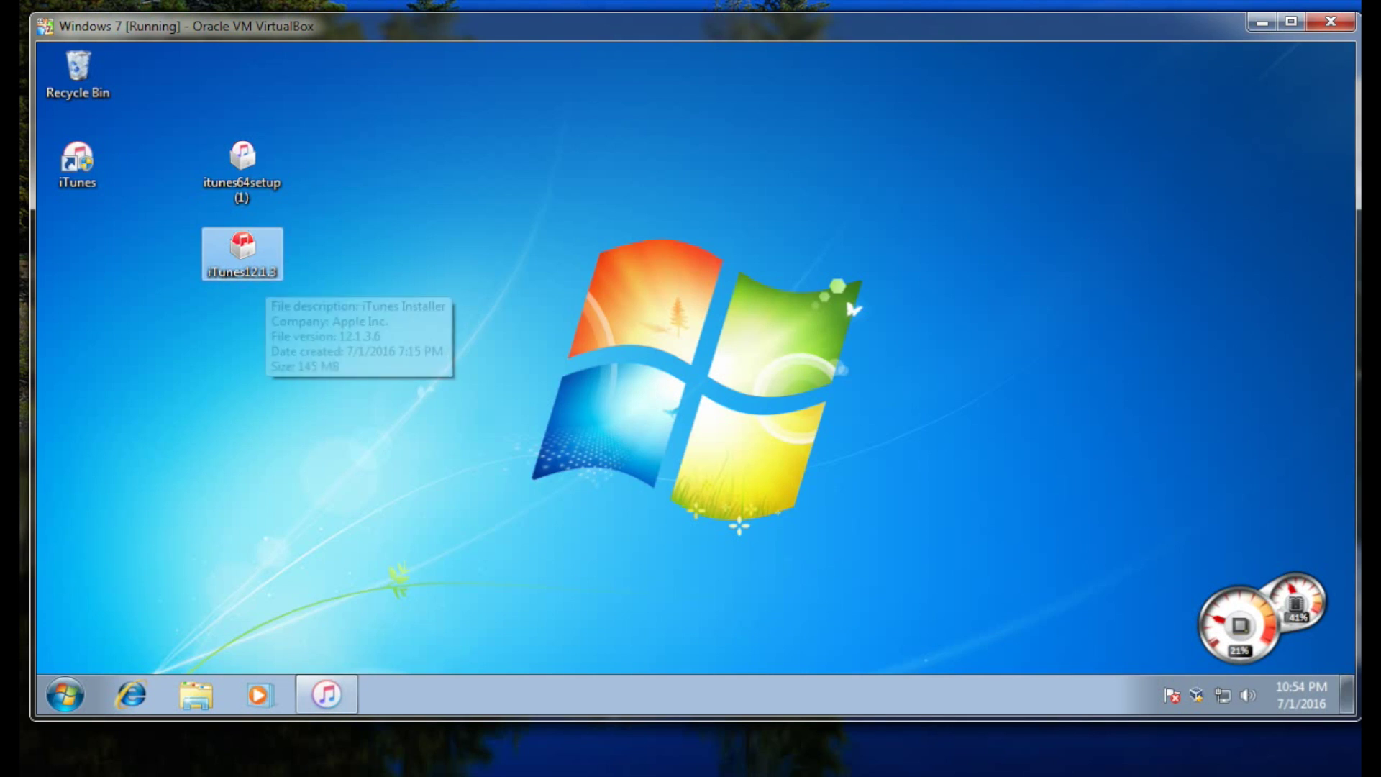
Step: Close iTunes and open the Control Panel list of installed programs for uninstalling
{"action": "left_click", "coordinate": [326, 694]}
{"action": "left_click", "coordinate": [252, 305]}
{"action": "left_click_drag", "start_coordinate": [316, 317], "coordinate": [772, 261]}
{"action": "left_click", "coordinate": [813, 431]}
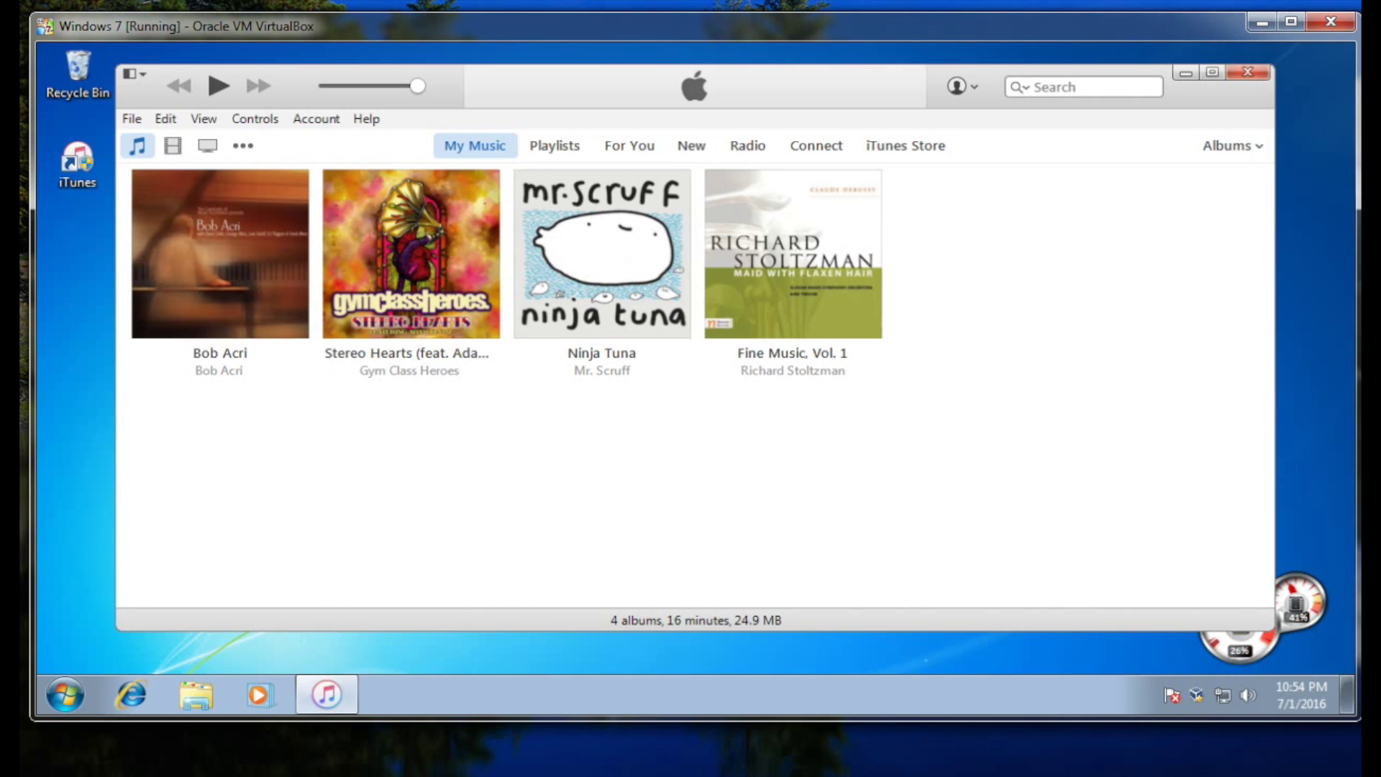
{"action": "left_click", "coordinate": [1248, 72]}
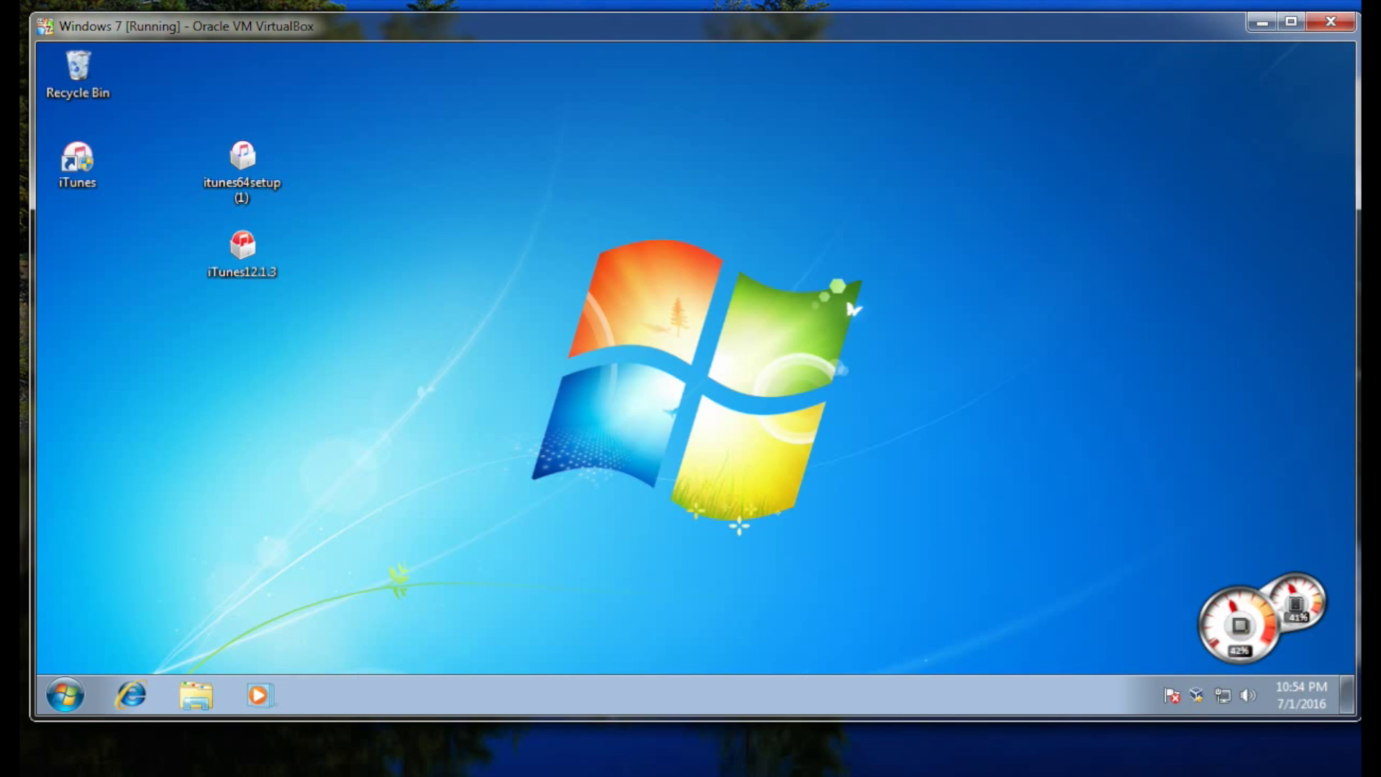
{"action": "left_click", "coordinate": [65, 694]}
{"action": "left_click", "coordinate": [391, 490]}
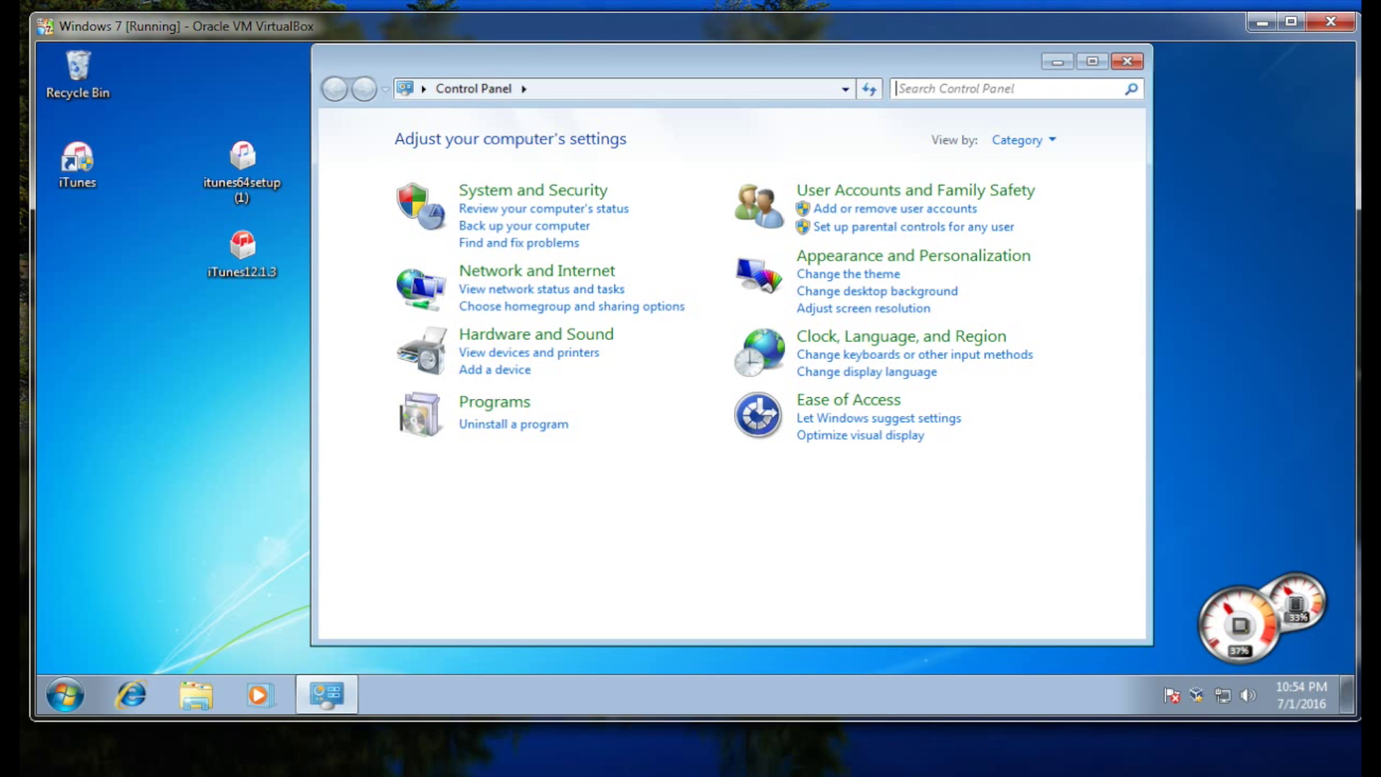
{"action": "left_click", "coordinate": [514, 424]}
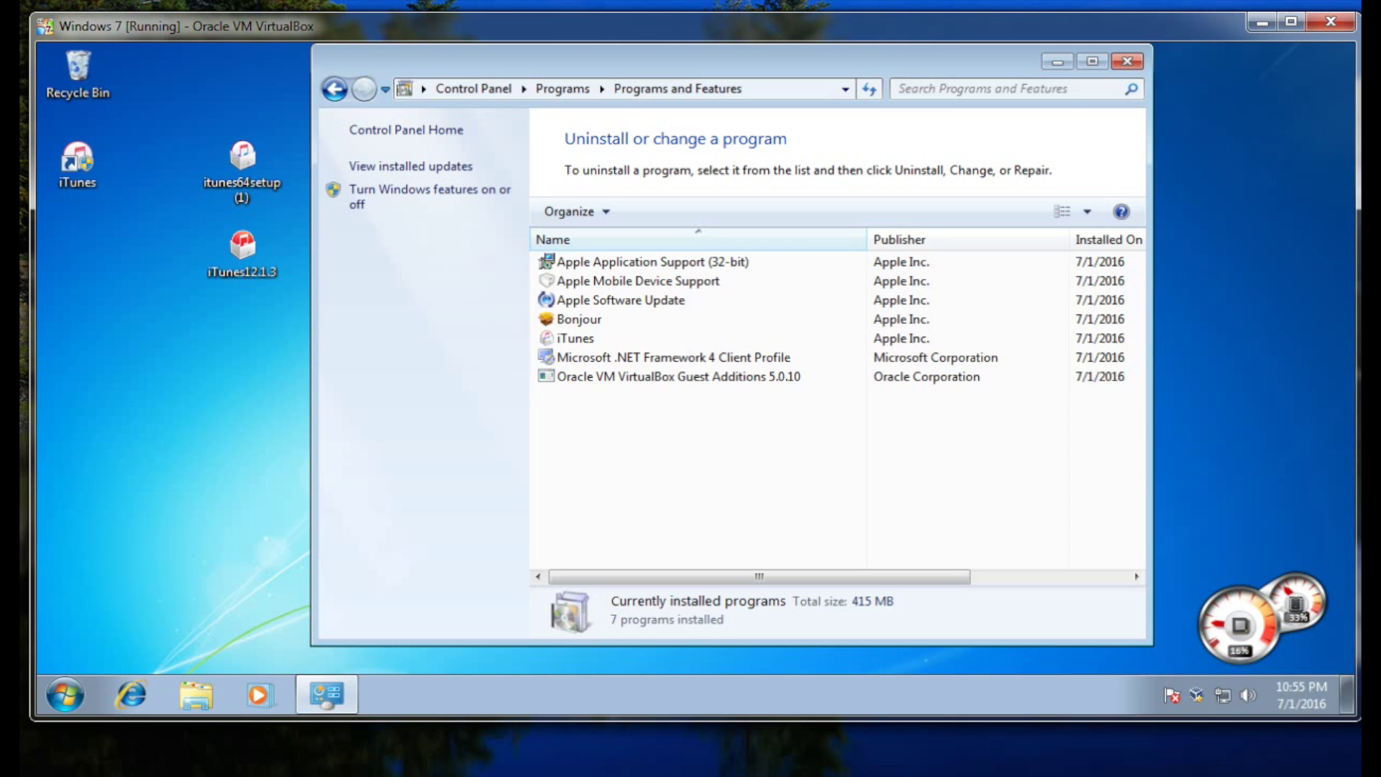
Step: Uninstall iTunes from the list of installed programs and confirm the removal
{"action": "left_click", "coordinate": [575, 338]}
{"action": "left_click", "coordinate": [655, 212]}
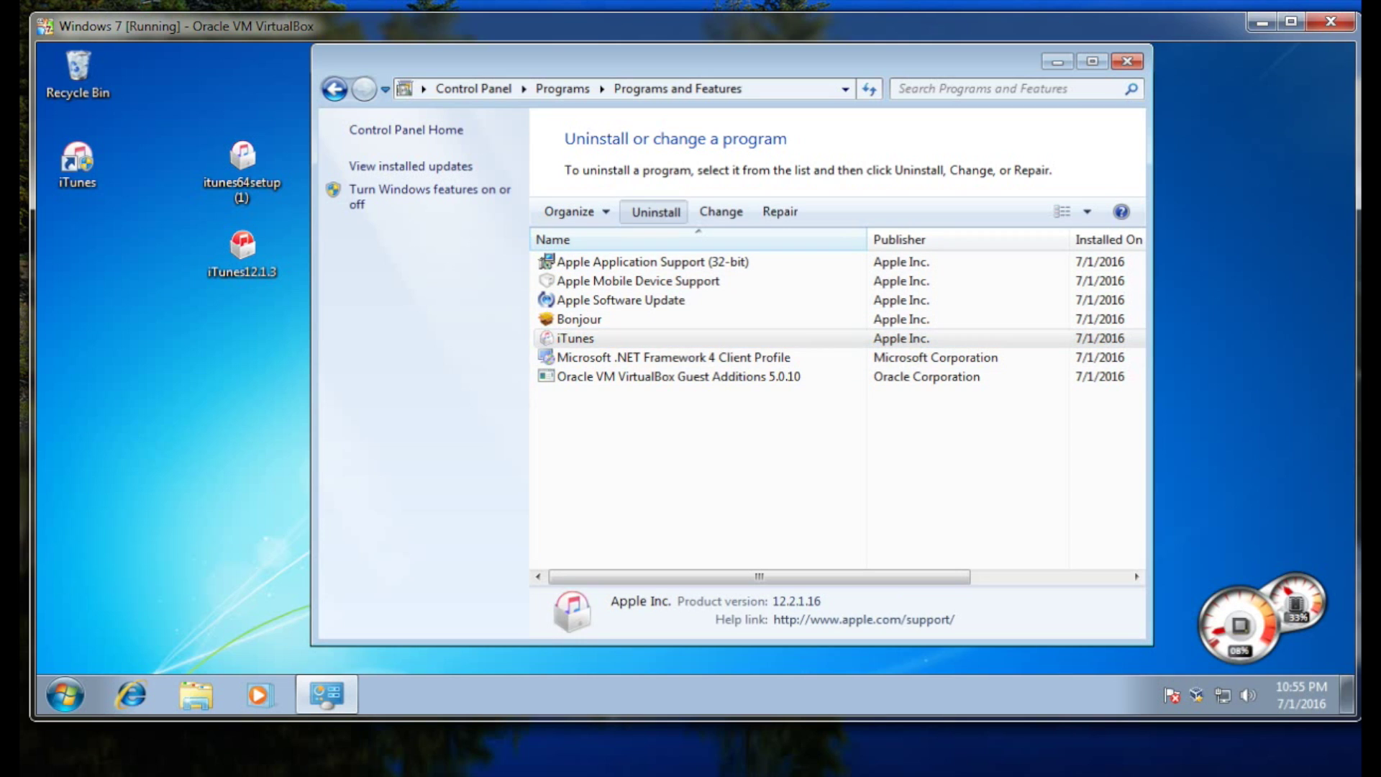
{"action": "left_click", "coordinate": [796, 363]}
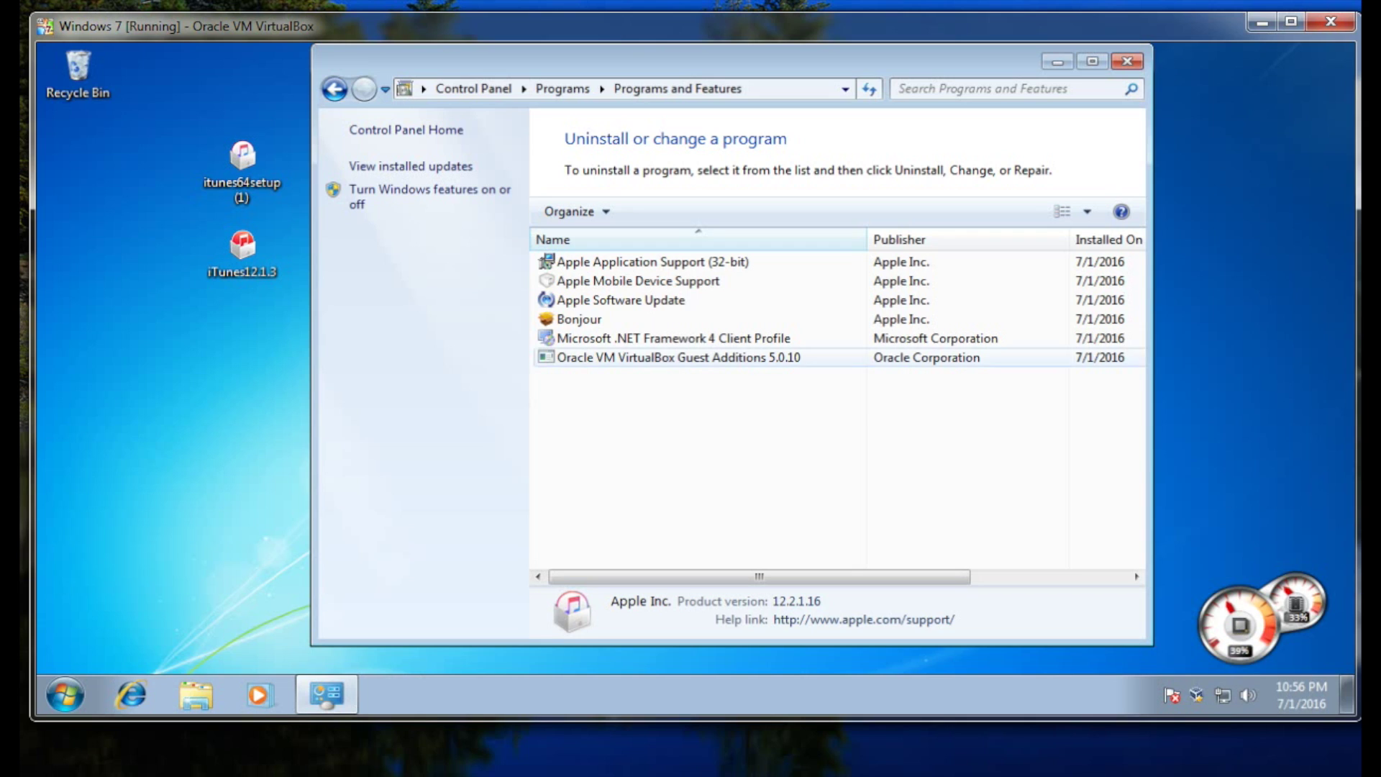
Step: Uninstall Apple Mobile Device Support, confirming the removal and granting its permission request
{"action": "left_click", "coordinate": [637, 281]}
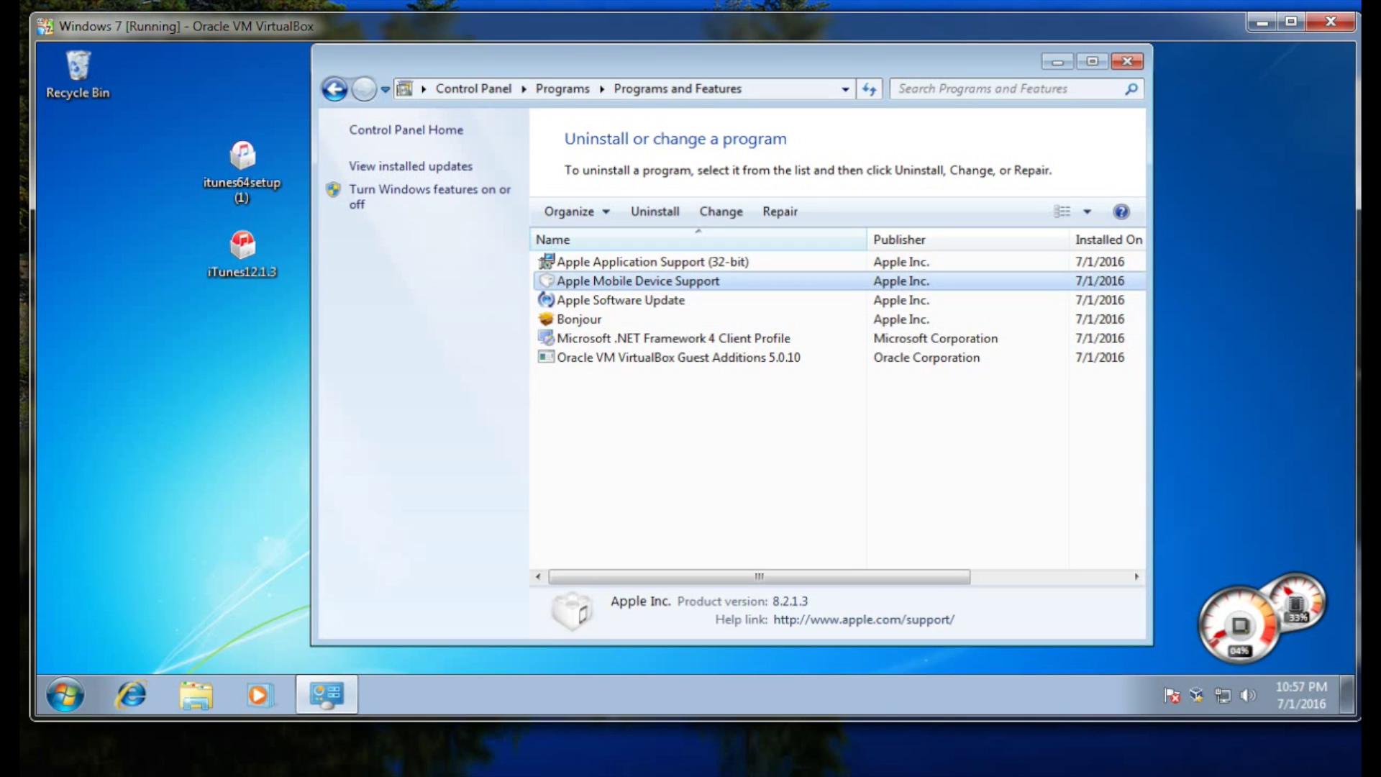
{"action": "left_click", "coordinate": [654, 211]}
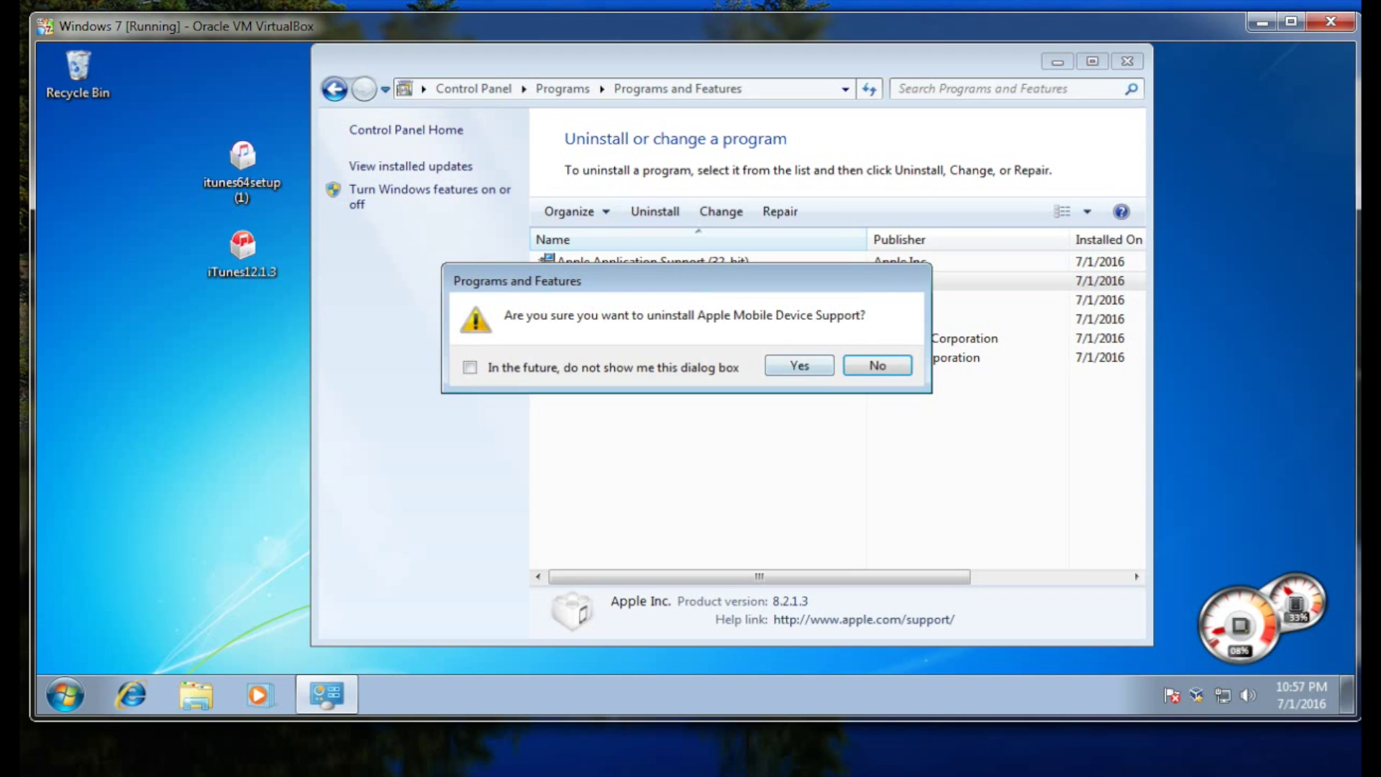
{"action": "left_click", "coordinate": [799, 366]}
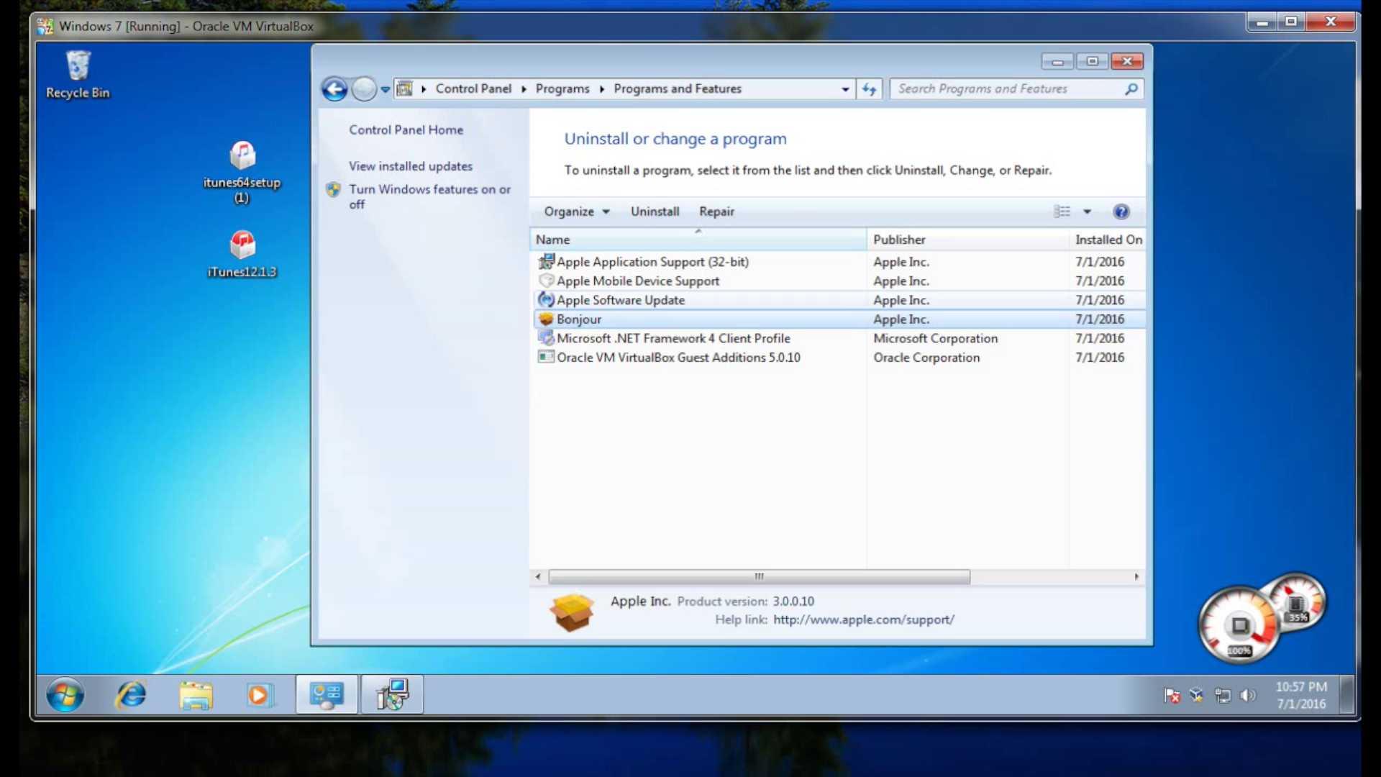
{"action": "key", "text": "Up"}
{"action": "key", "text": "Up"}
{"action": "key", "text": "Up"}
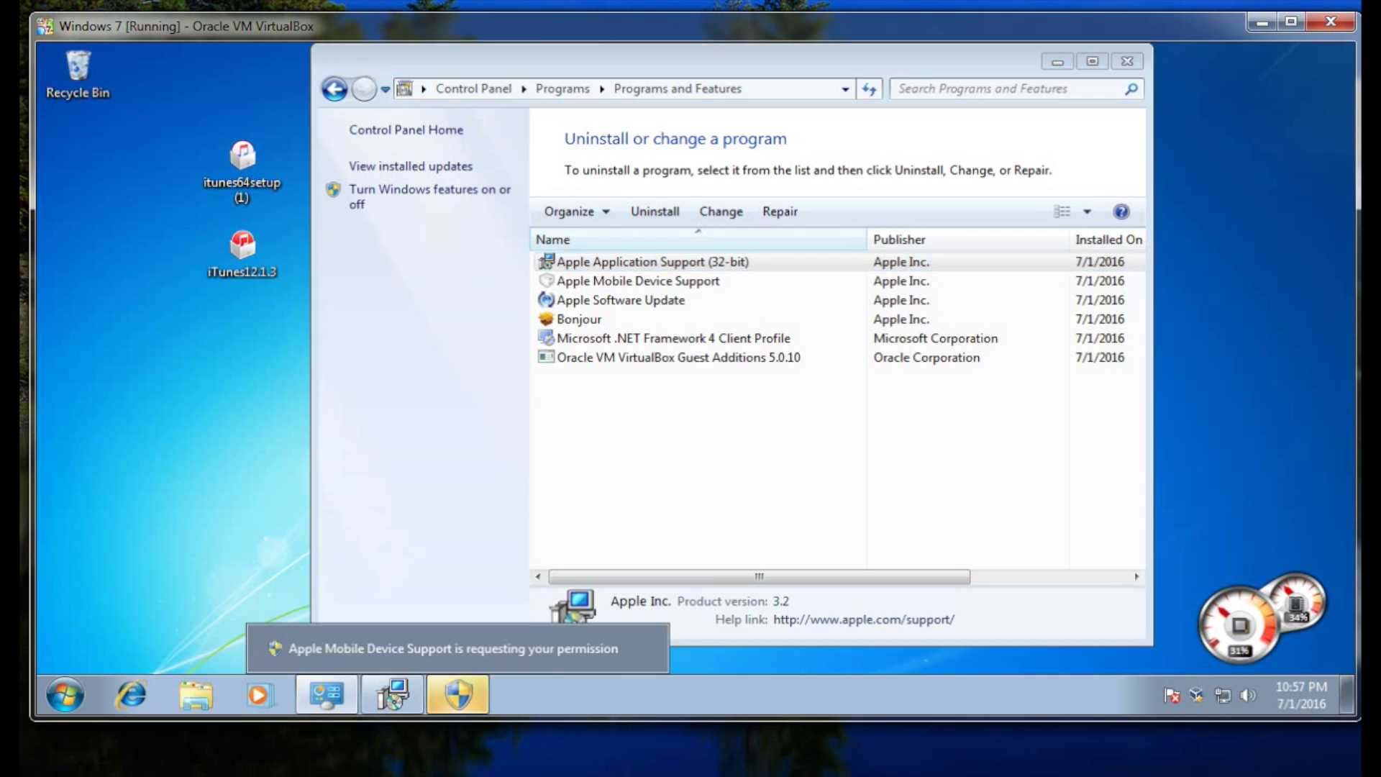
{"action": "key", "text": "Return"}
{"action": "key", "text": "Return"}
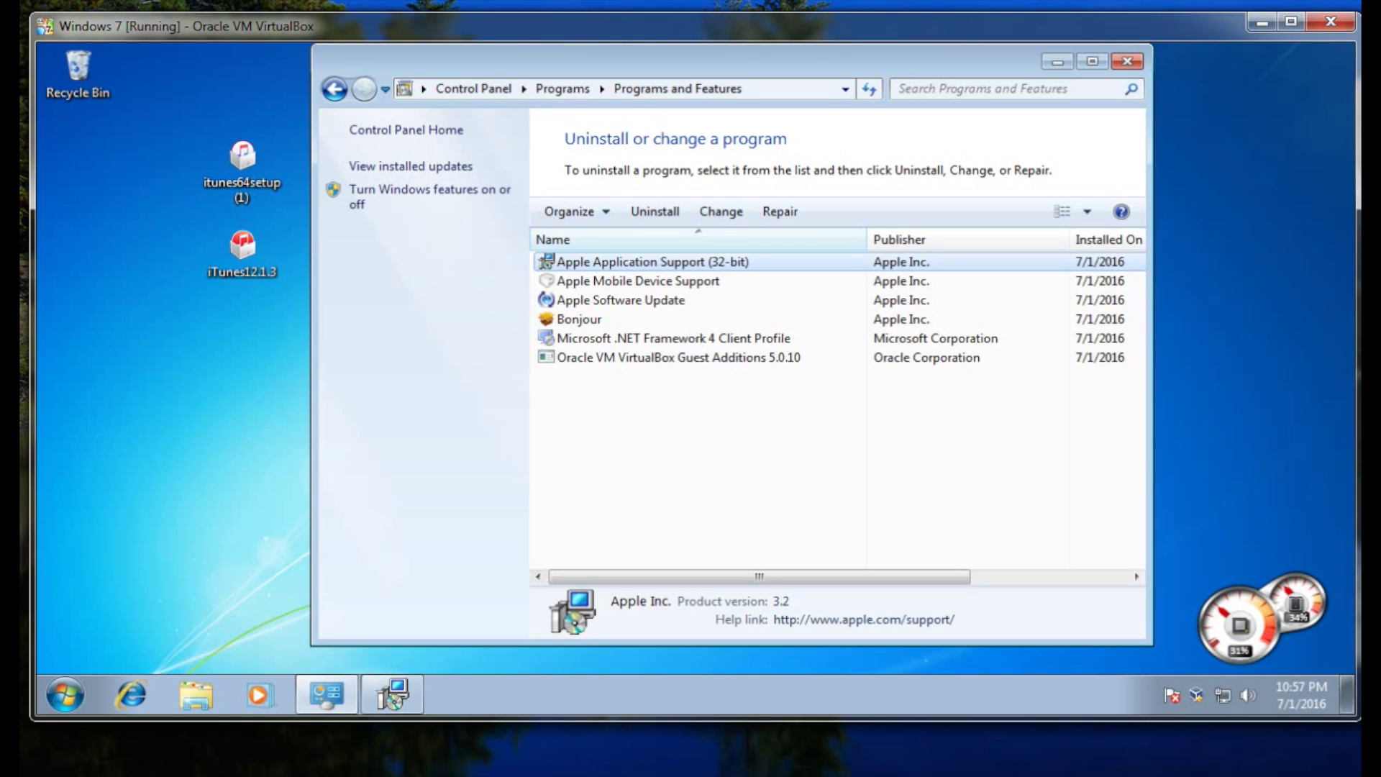
Step: Uninstall Bonjour and Apple Application Support (32-bit), allowing the software changes
{"action": "double_click", "coordinate": [579, 300]}
{"action": "key", "text": "alt+y"}
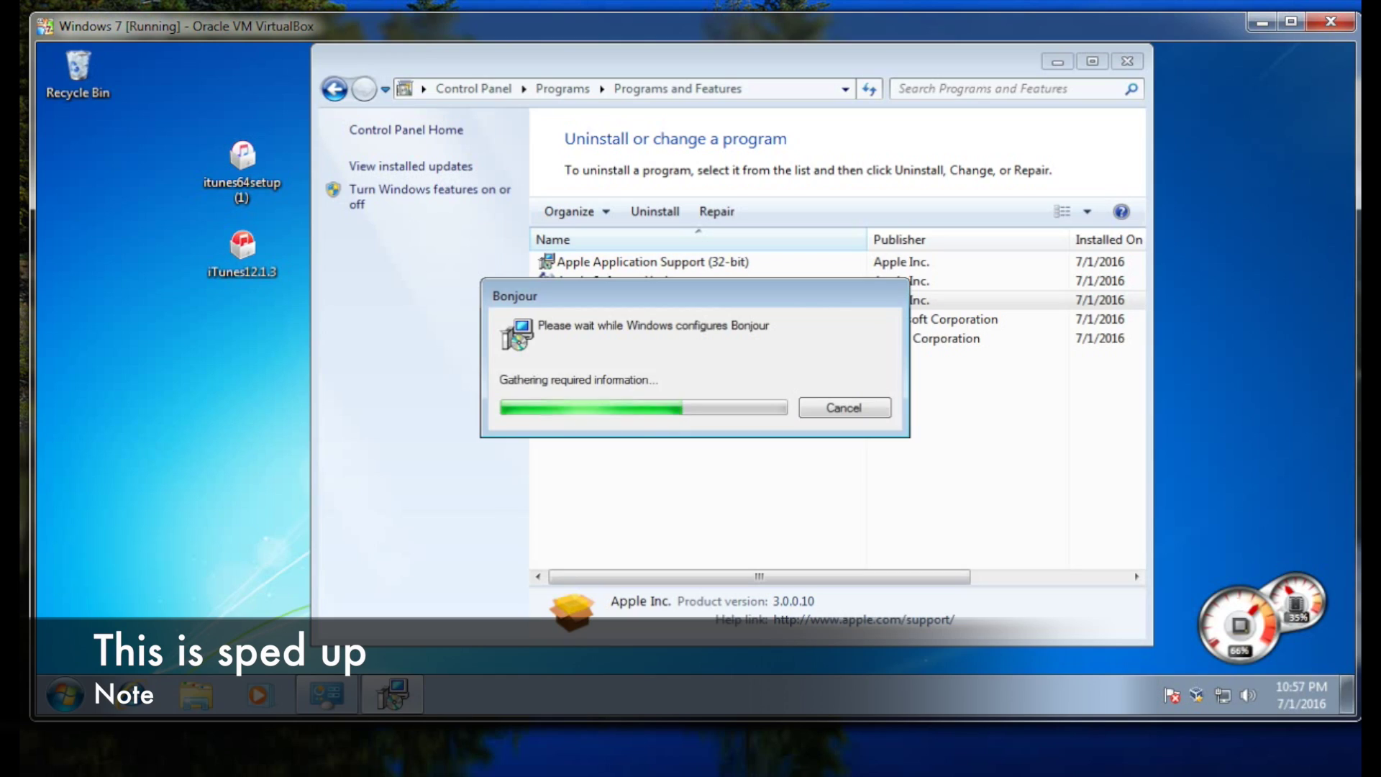
{"action": "double_click", "coordinate": [652, 262]}
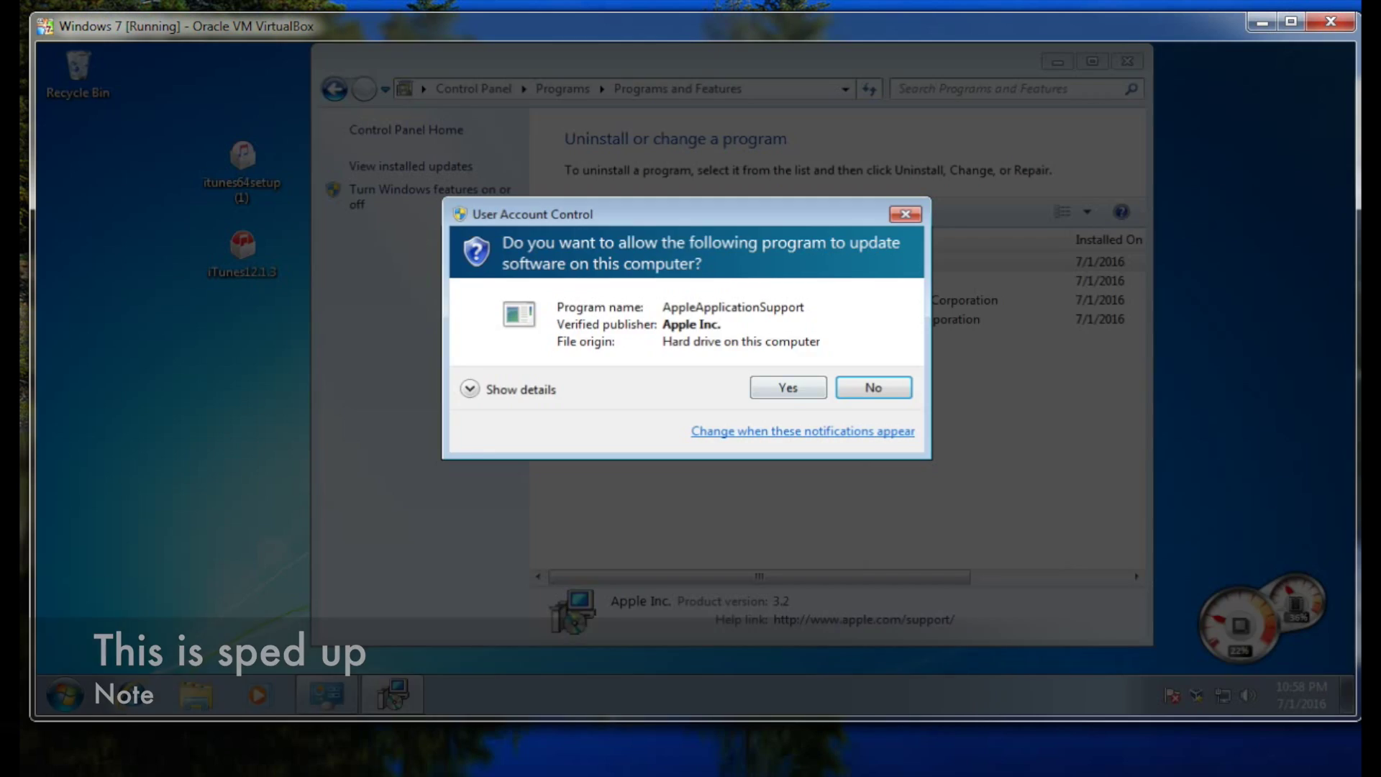
{"action": "key", "text": "alt+y"}
Step: Uninstall Apple Software Update and close the Programs and Features window
{"action": "double_click", "coordinate": [652, 261]}
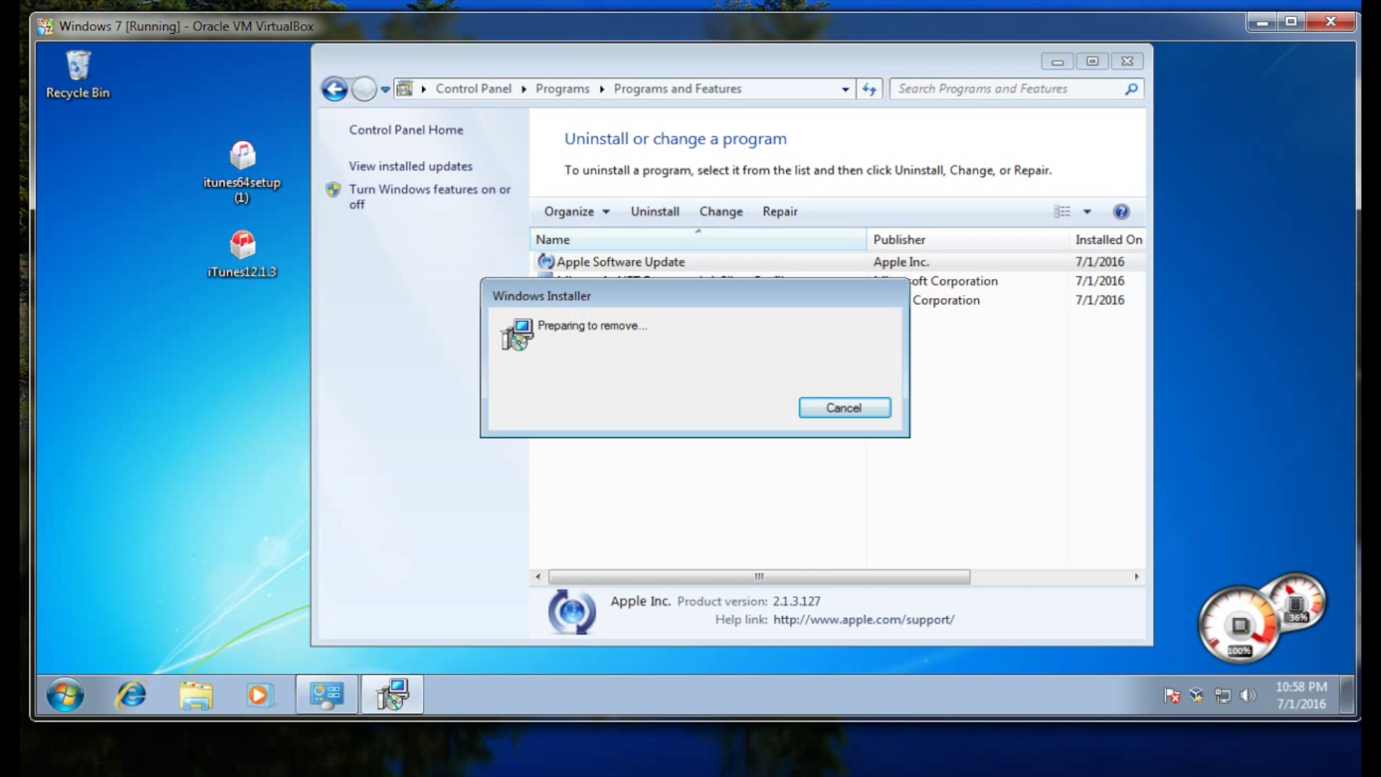
{"action": "key", "text": "alt+y"}
{"action": "key", "text": "alt+F4"}
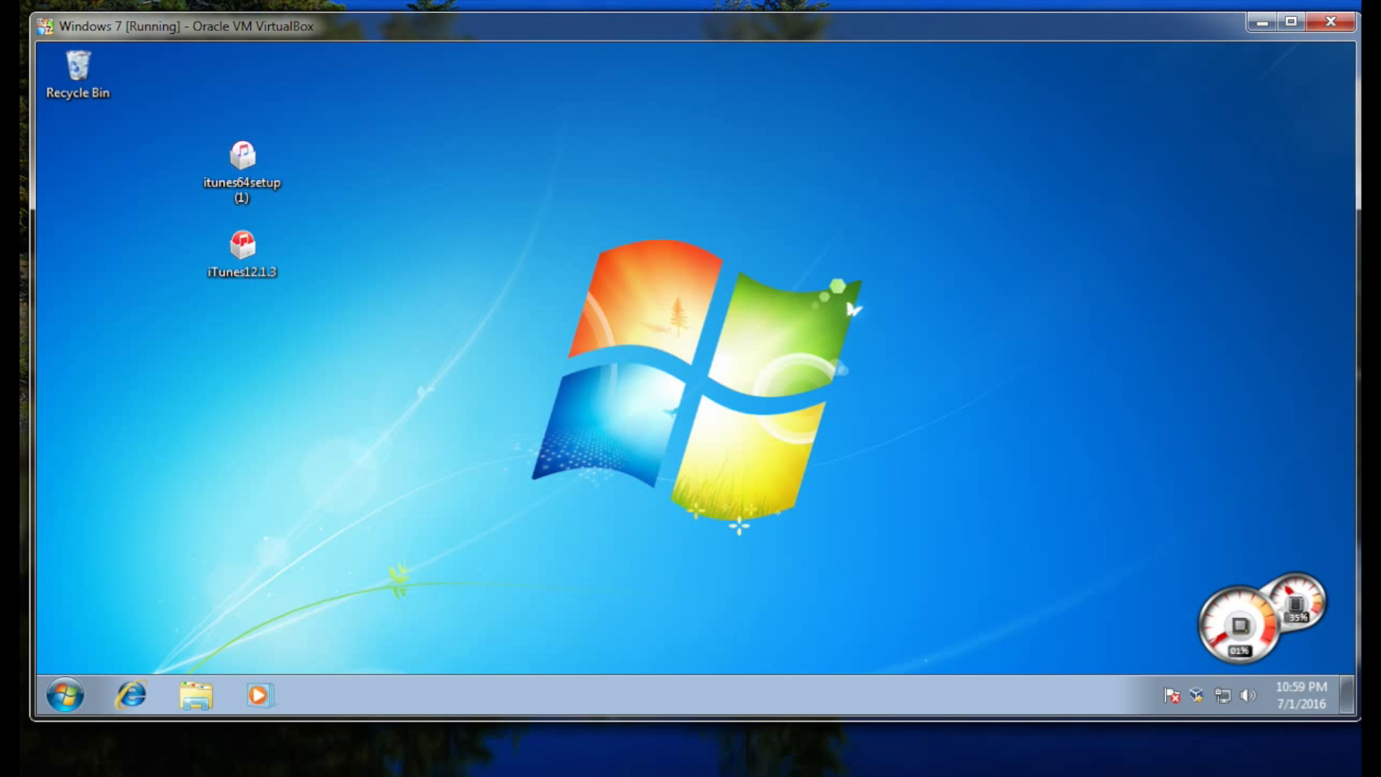
Step: Open the iTunes folder inside the Music library in Windows Explorer
{"action": "left_click", "coordinate": [242, 161]}
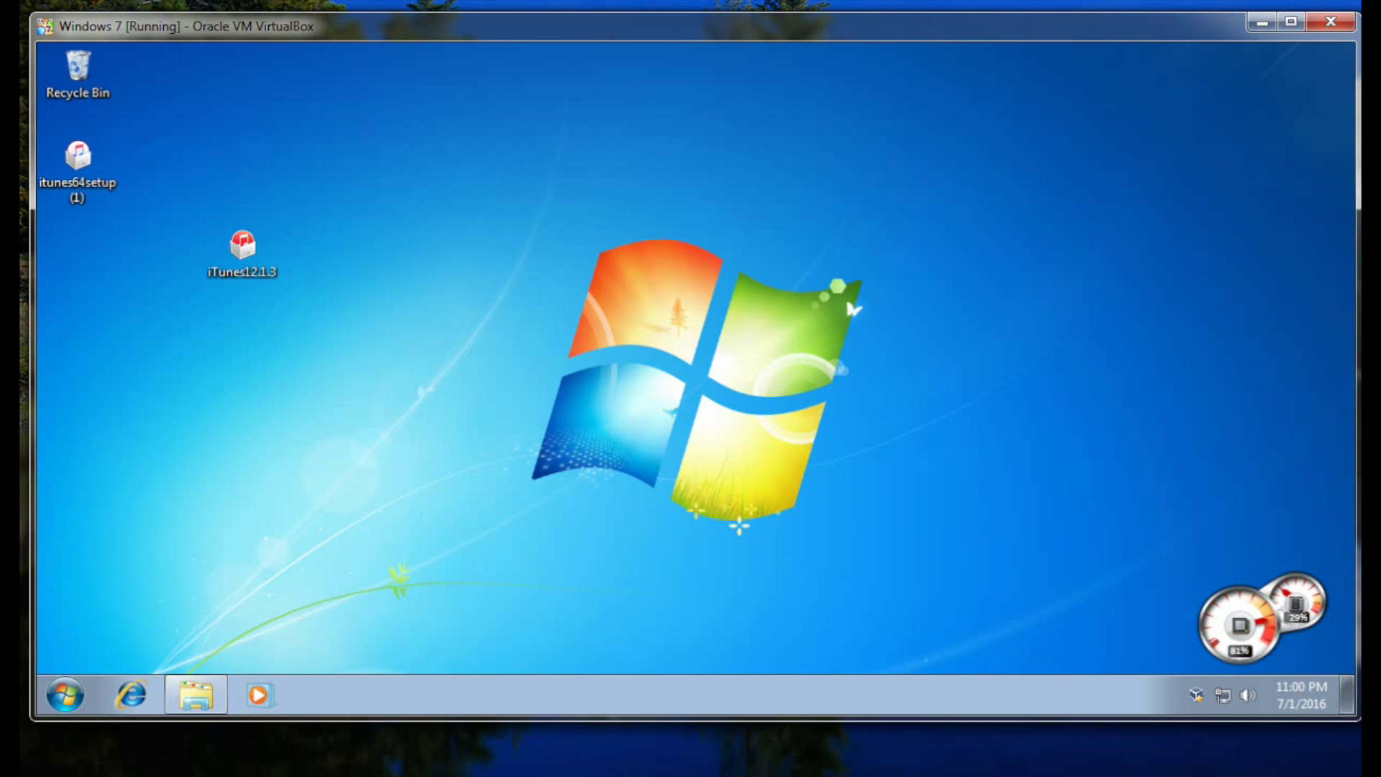
{"action": "left_click", "coordinate": [196, 694]}
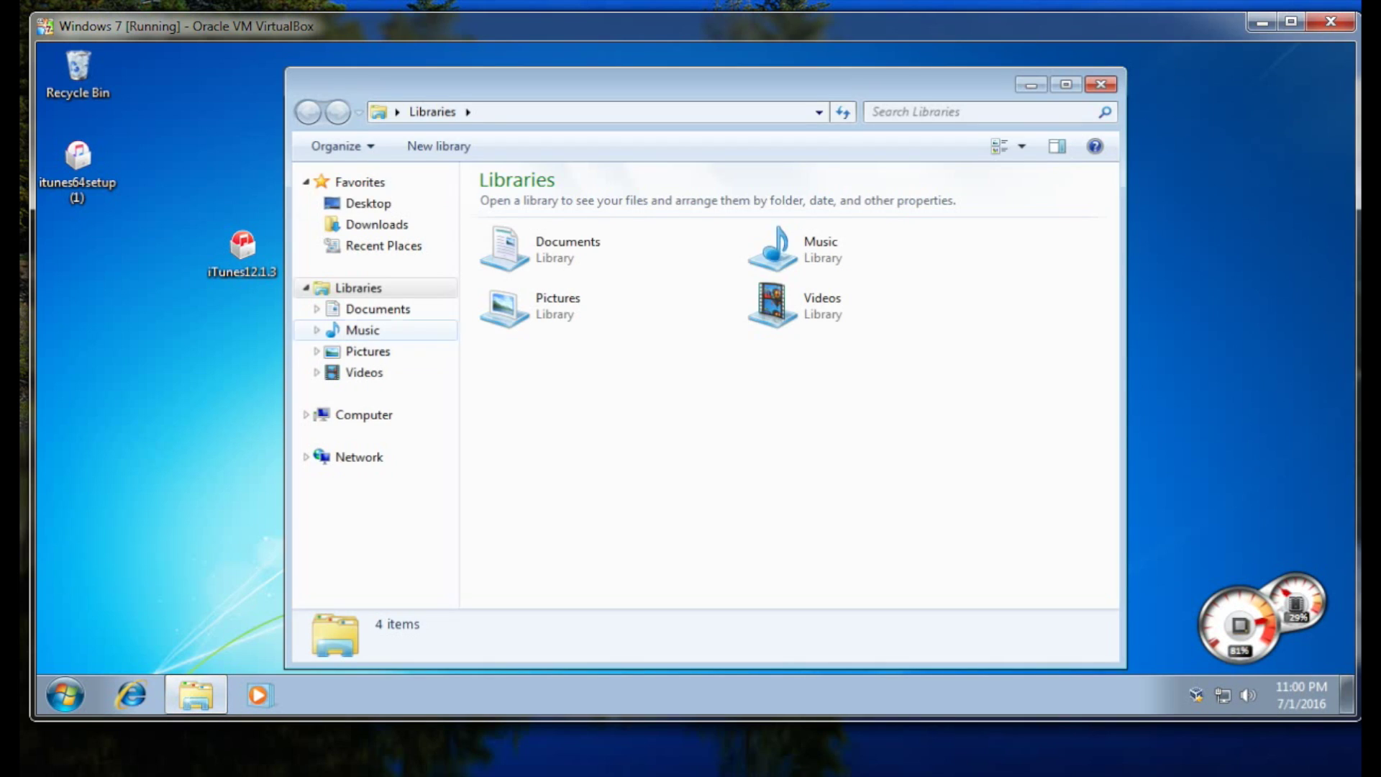
{"action": "left_click", "coordinate": [362, 330]}
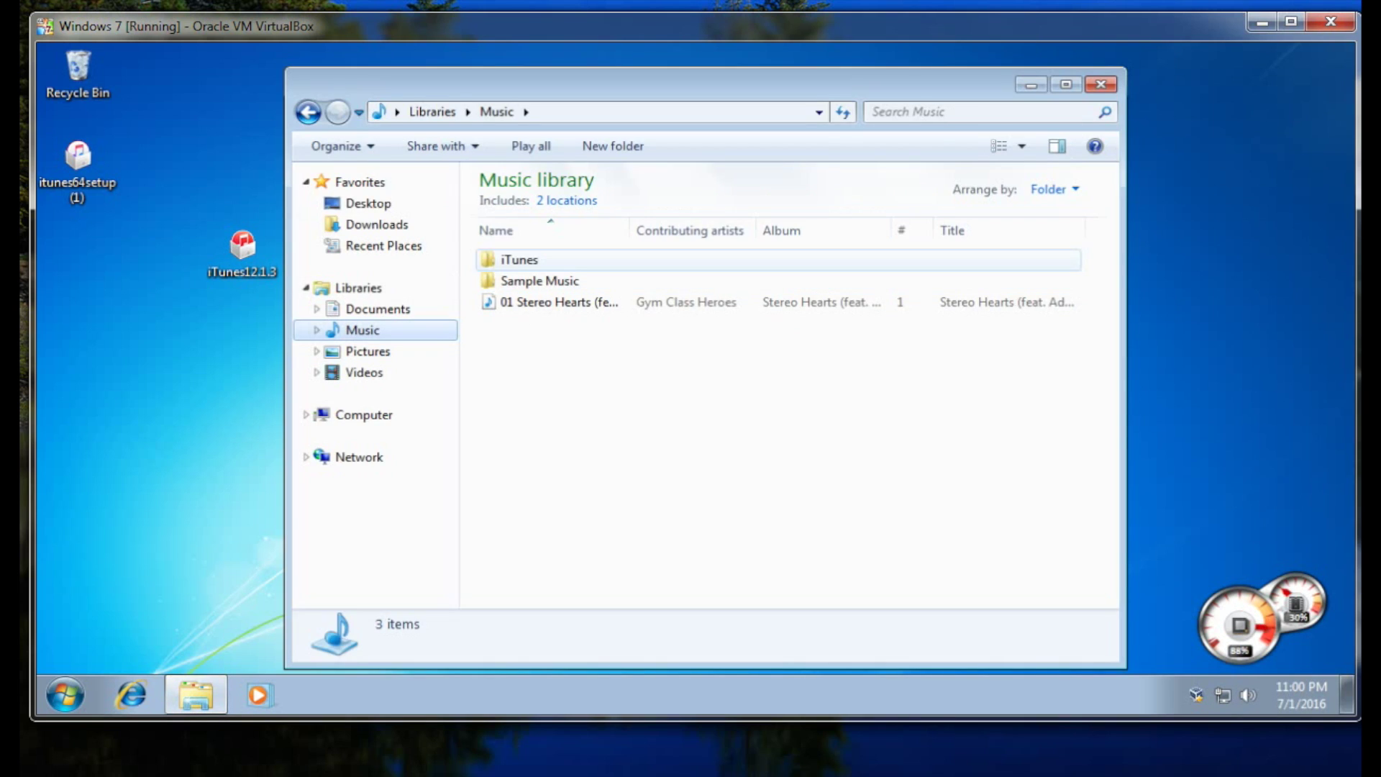
{"action": "left_click", "coordinate": [519, 259]}
{"action": "double_click", "coordinate": [520, 260]}
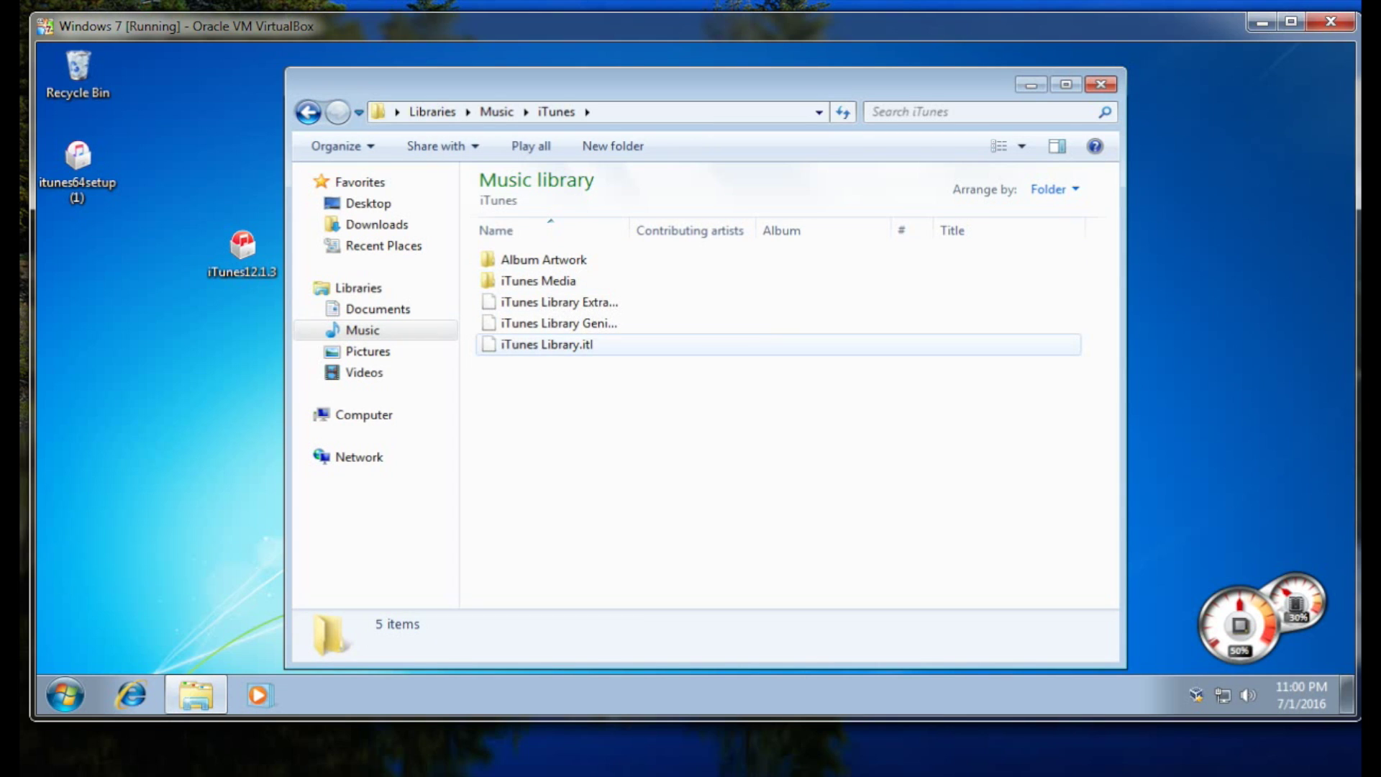
Step: Rename iTunes Library.itl to iTunes Library.old, accept the extension change, and close the folder window
{"action": "left_click", "coordinate": [566, 345]}
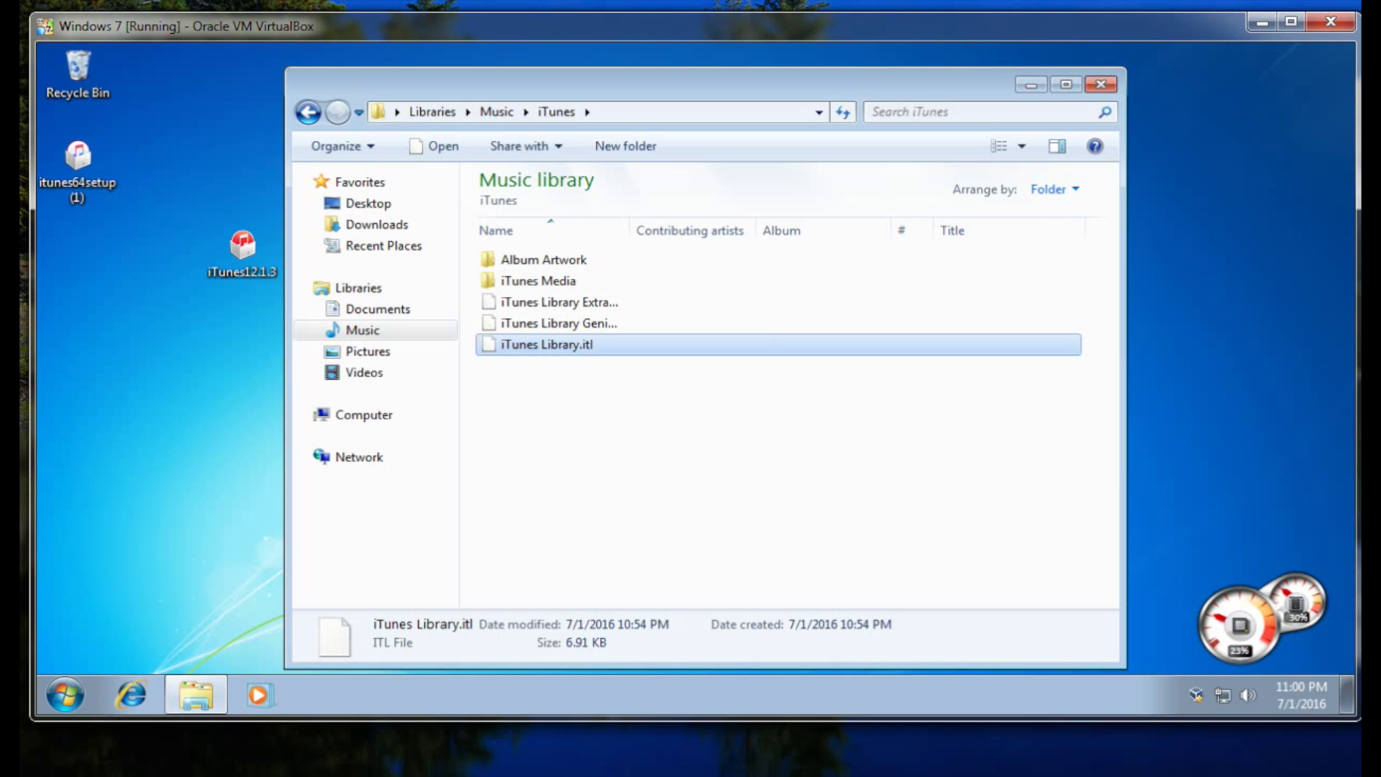
{"action": "key", "text": "F2"}
{"action": "key", "text": "End"}
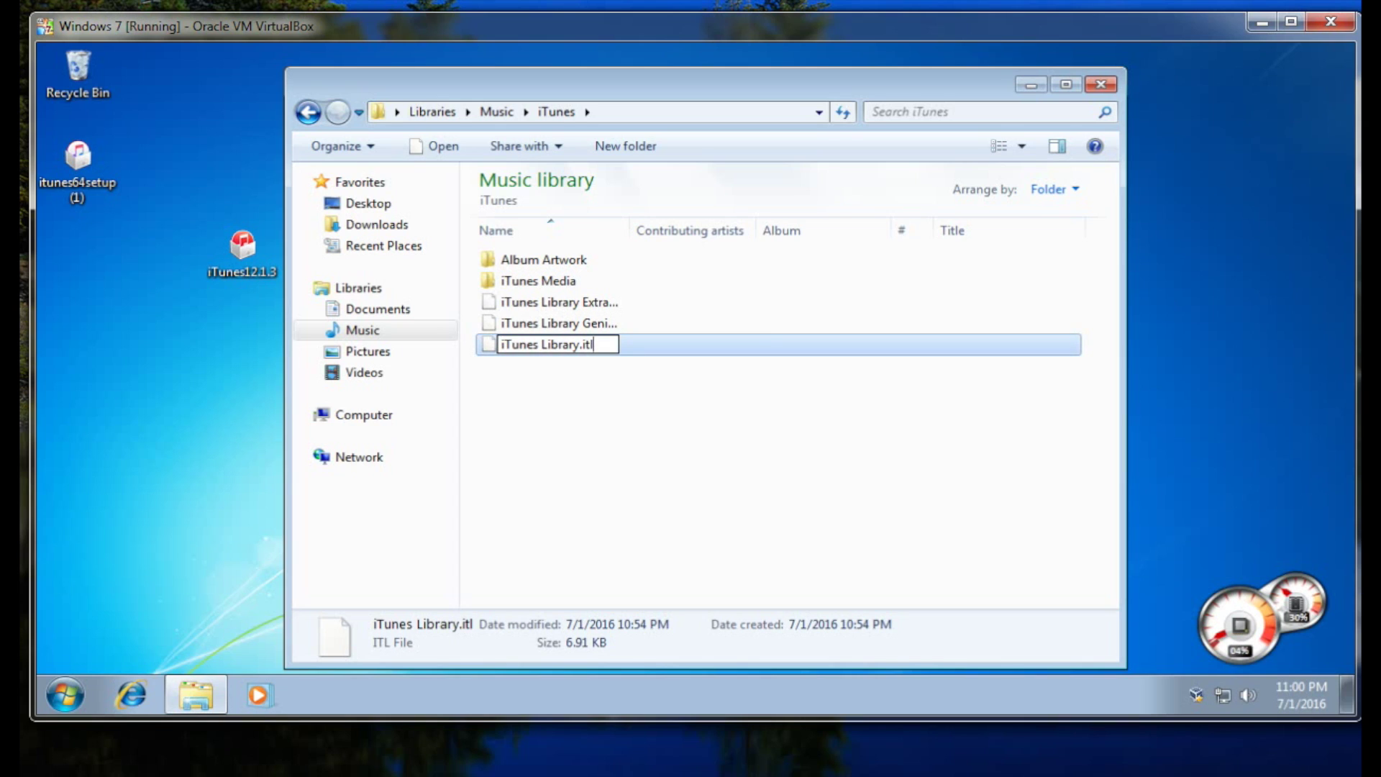
{"action": "key", "text": "BackSpace"}
{"action": "key", "text": "BackSpace"}
{"action": "key", "text": "BackSpace"}
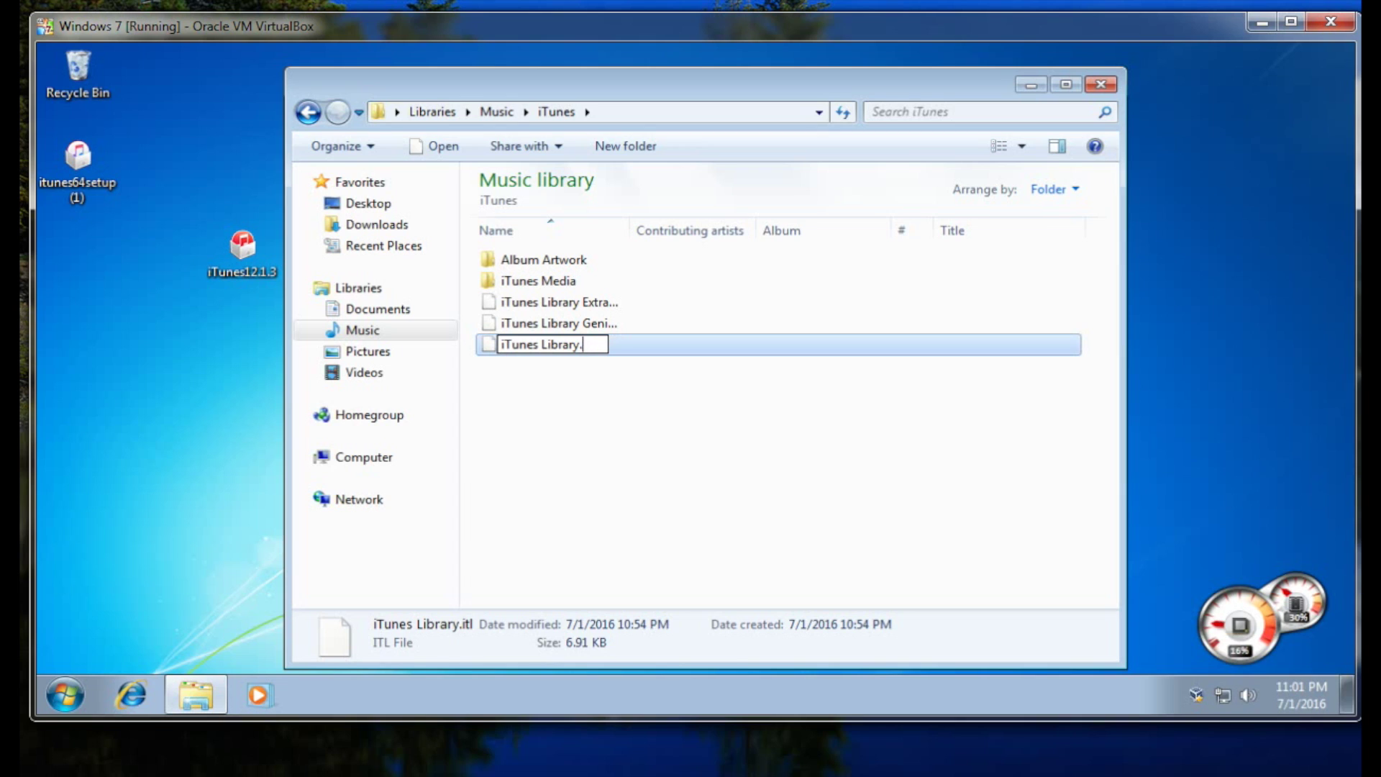
{"action": "type", "text": "old"}
{"action": "key", "text": "Return"}
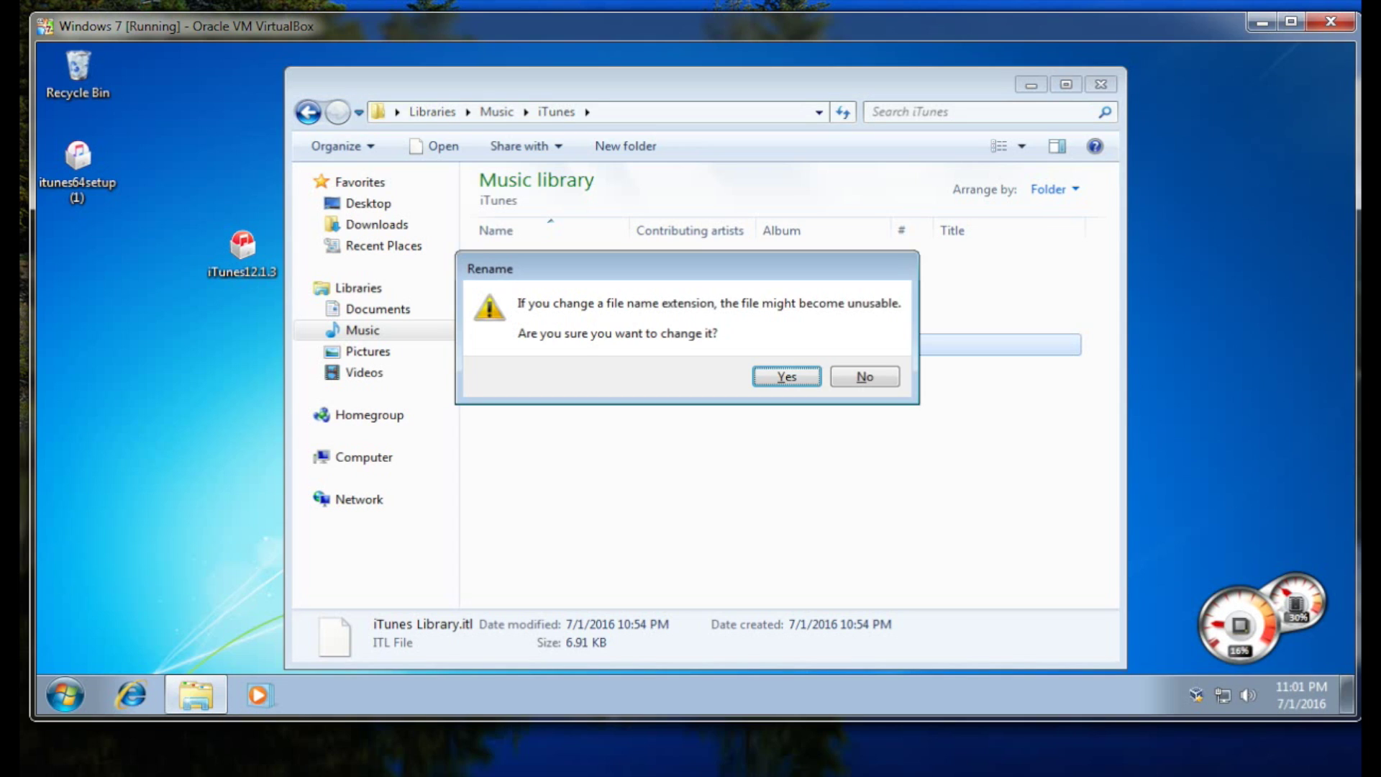
{"action": "key", "text": "Return"}
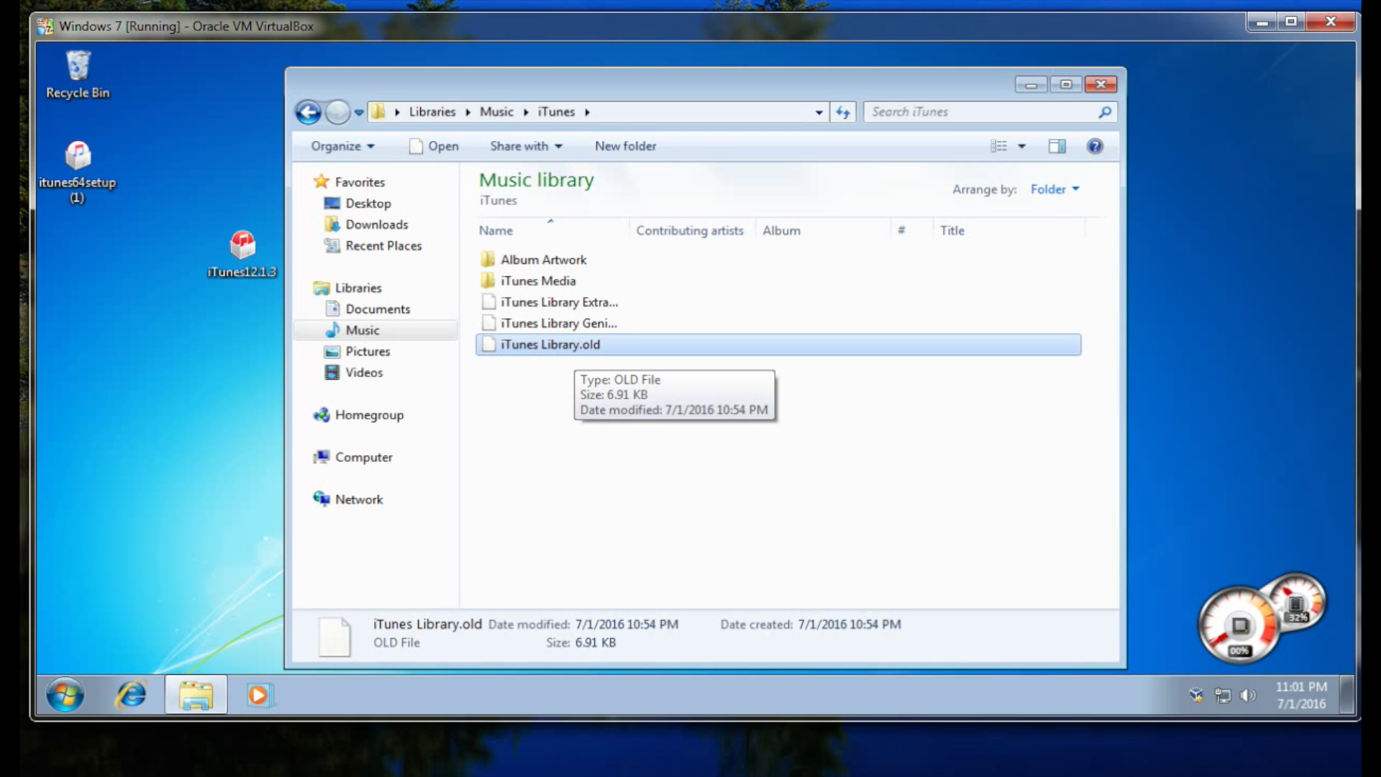
{"action": "key", "text": "alt+F4"}
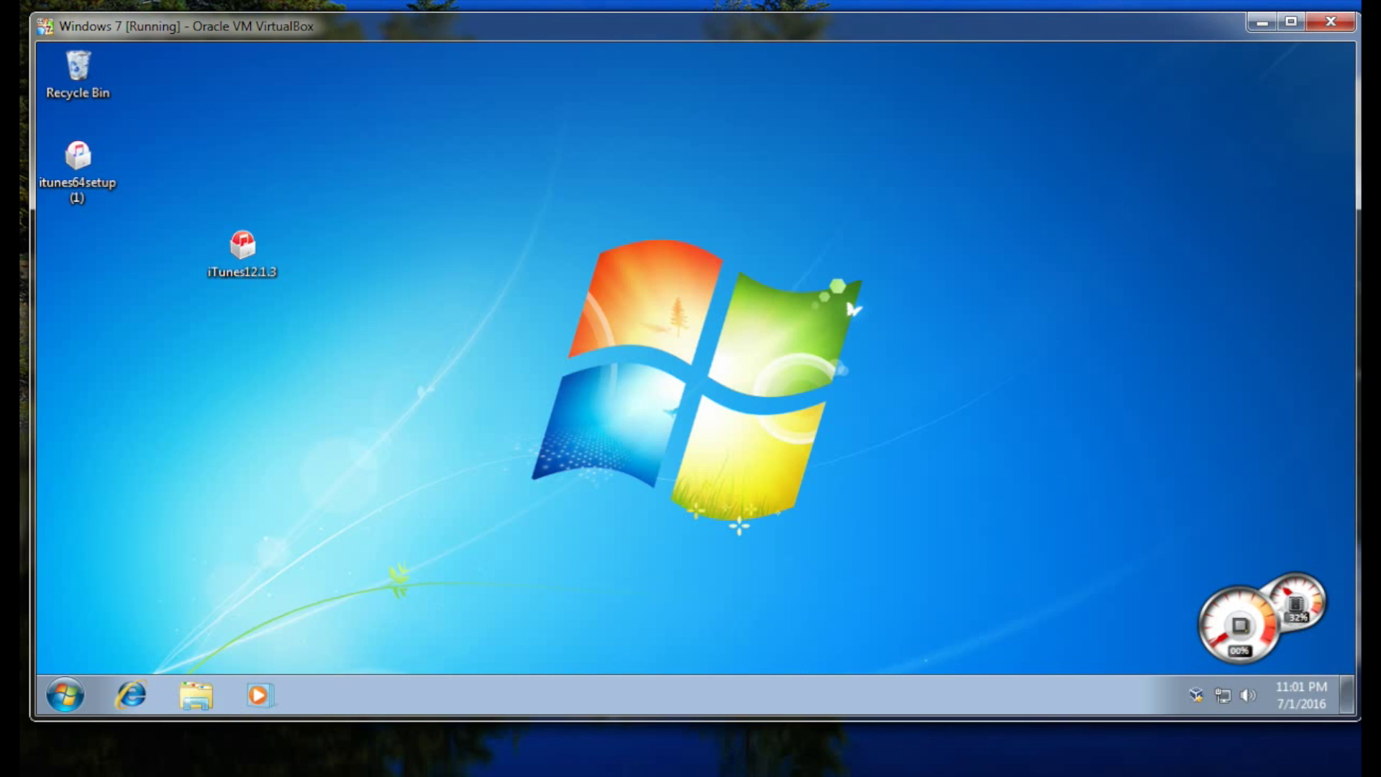
Step: Run the iTunes12.1.3 installer from the desktop with its default options, allow the installation, and finish the setup
{"action": "left_click", "coordinate": [243, 252]}
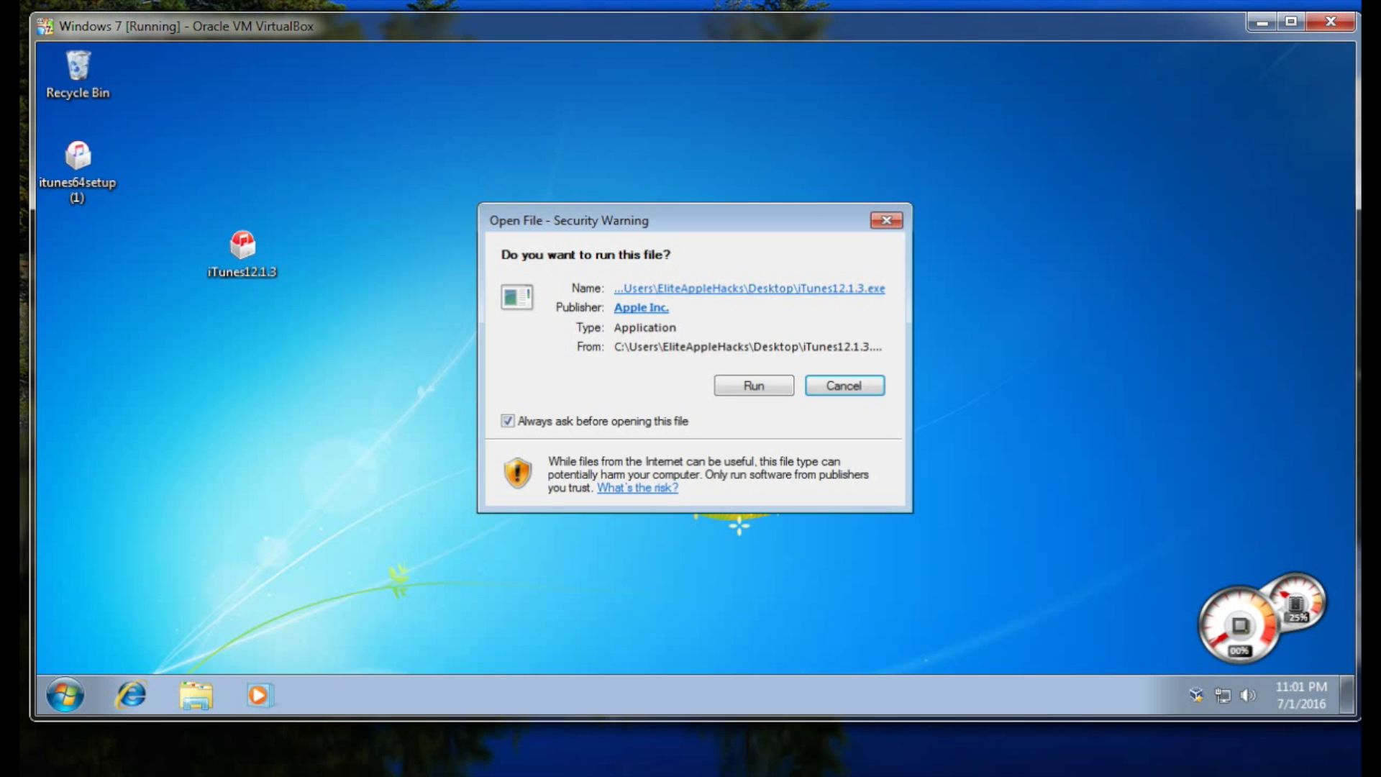
{"action": "left_click", "coordinate": [754, 385]}
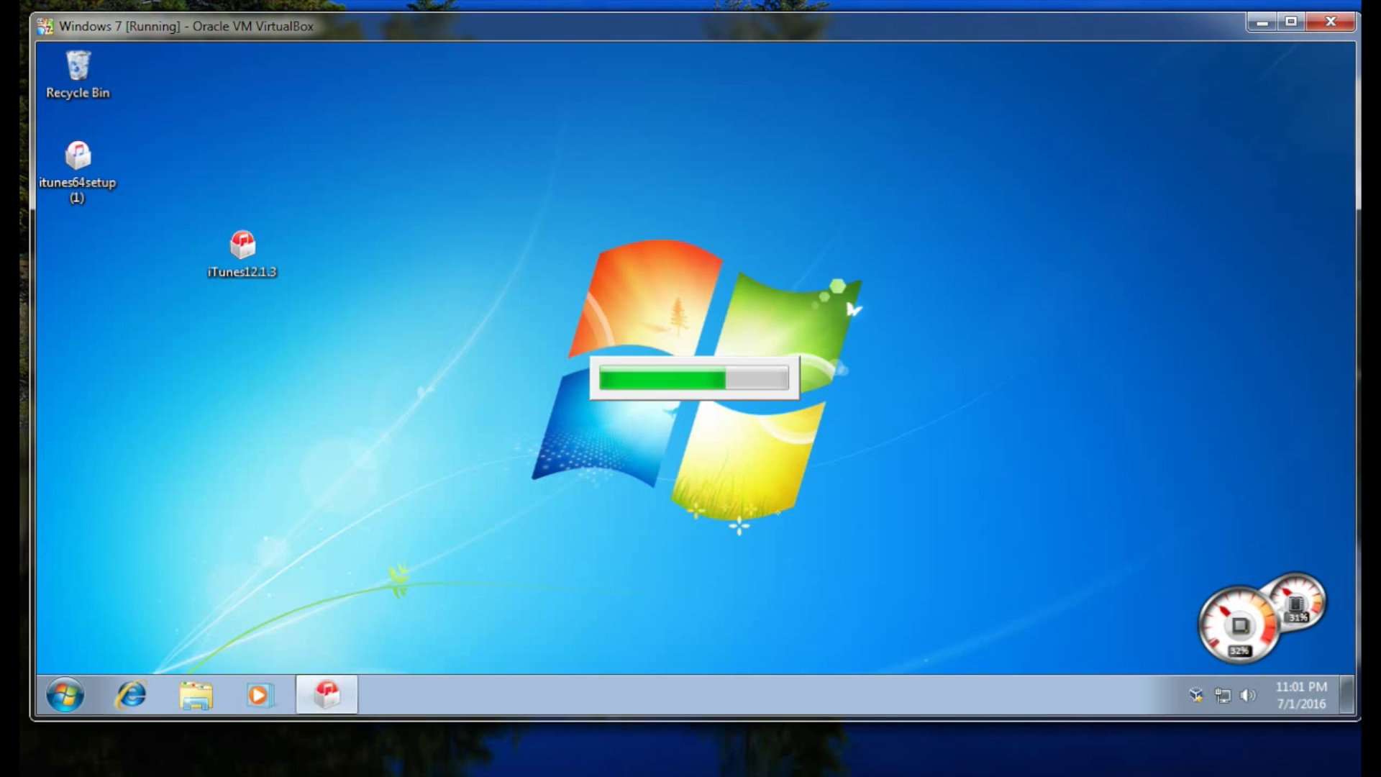
{"action": "left_click", "coordinate": [801, 522]}
{"action": "left_click", "coordinate": [801, 521]}
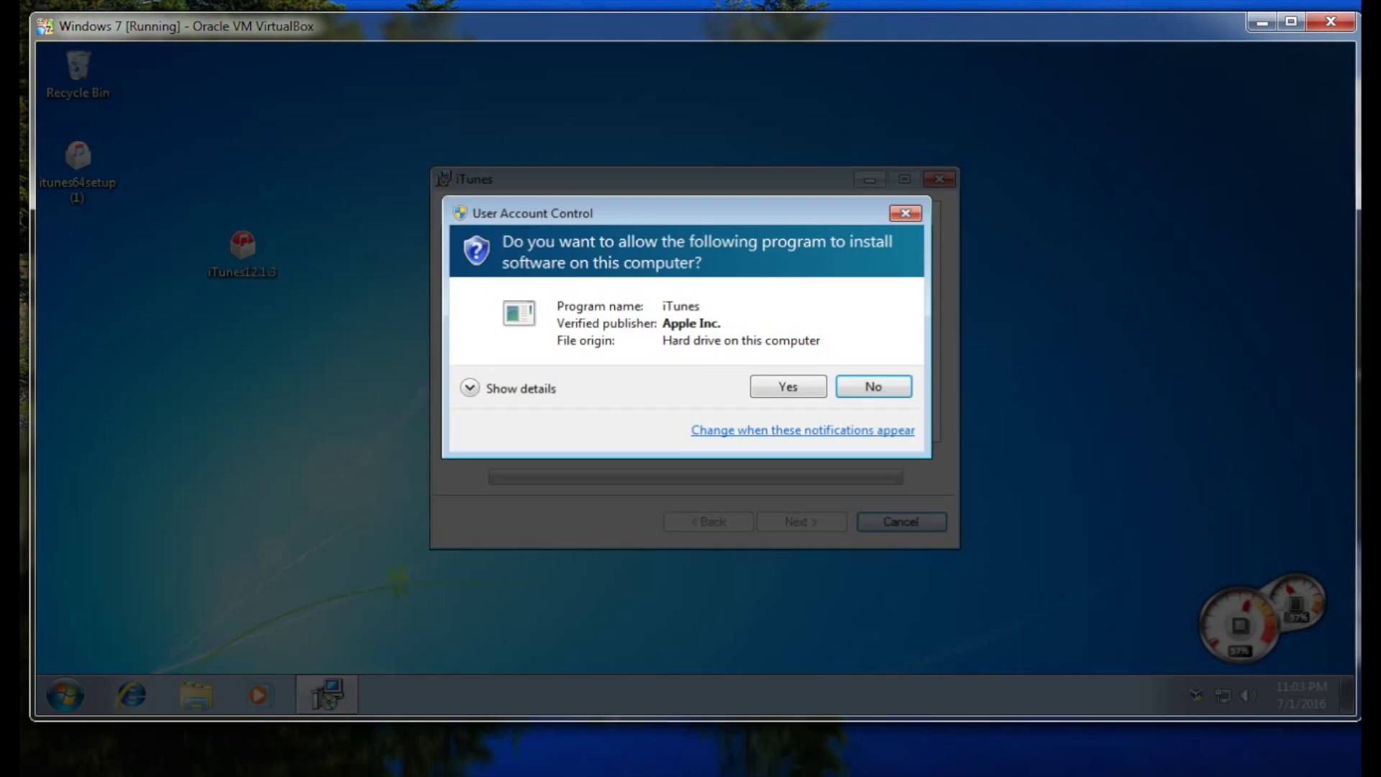
{"action": "left_click", "coordinate": [788, 386]}
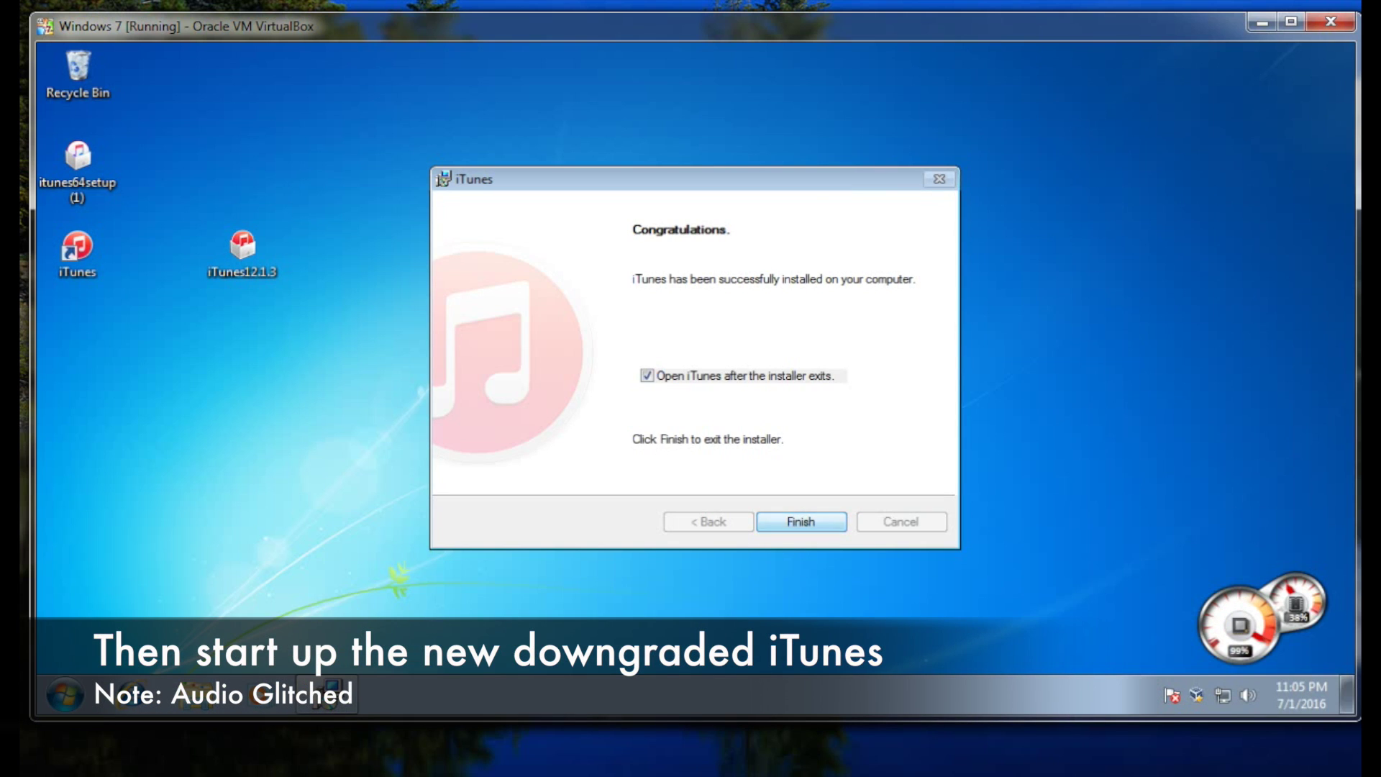
{"action": "left_click", "coordinate": [802, 522]}
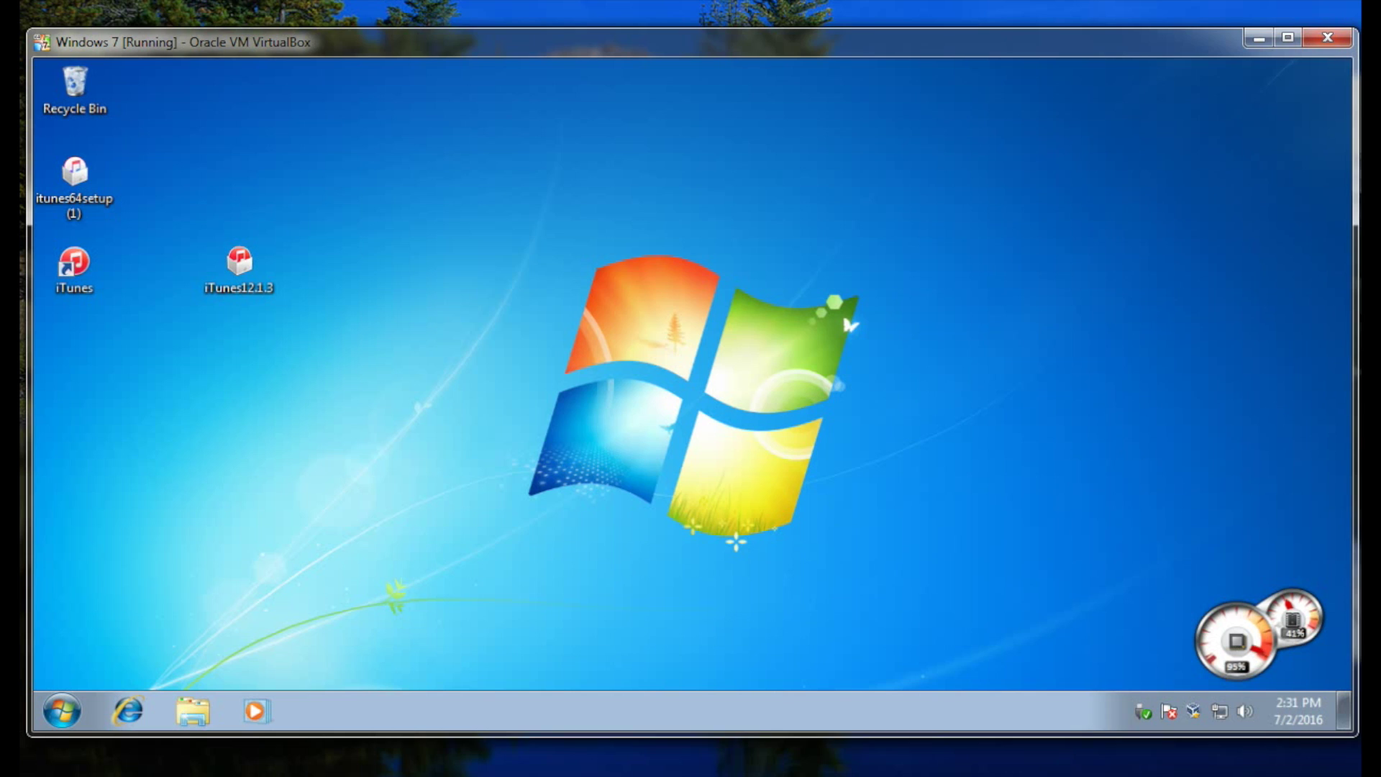
Step: Launch iTunes from the desktop and dismiss the compatibility mode and video playback messages
{"action": "left_click", "coordinate": [74, 267]}
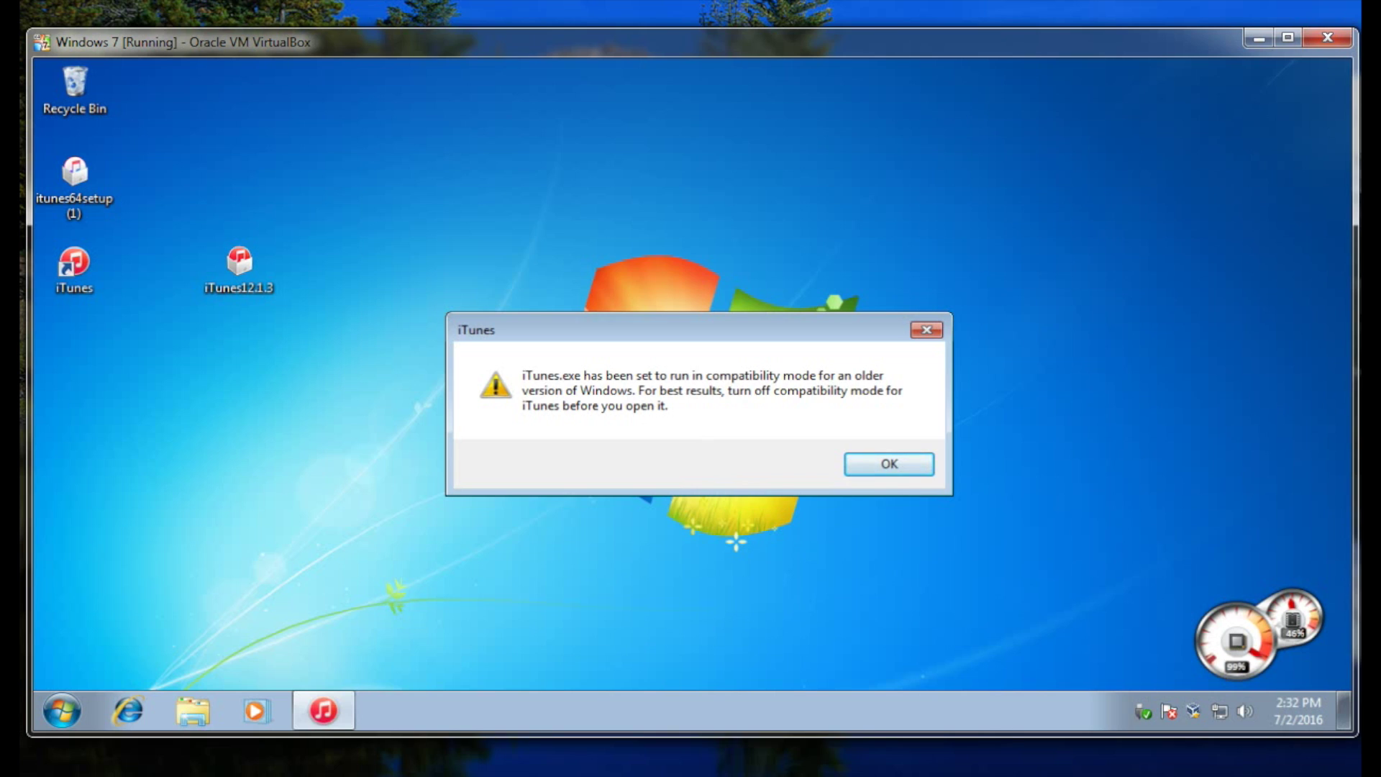
{"action": "key", "text": "Return"}
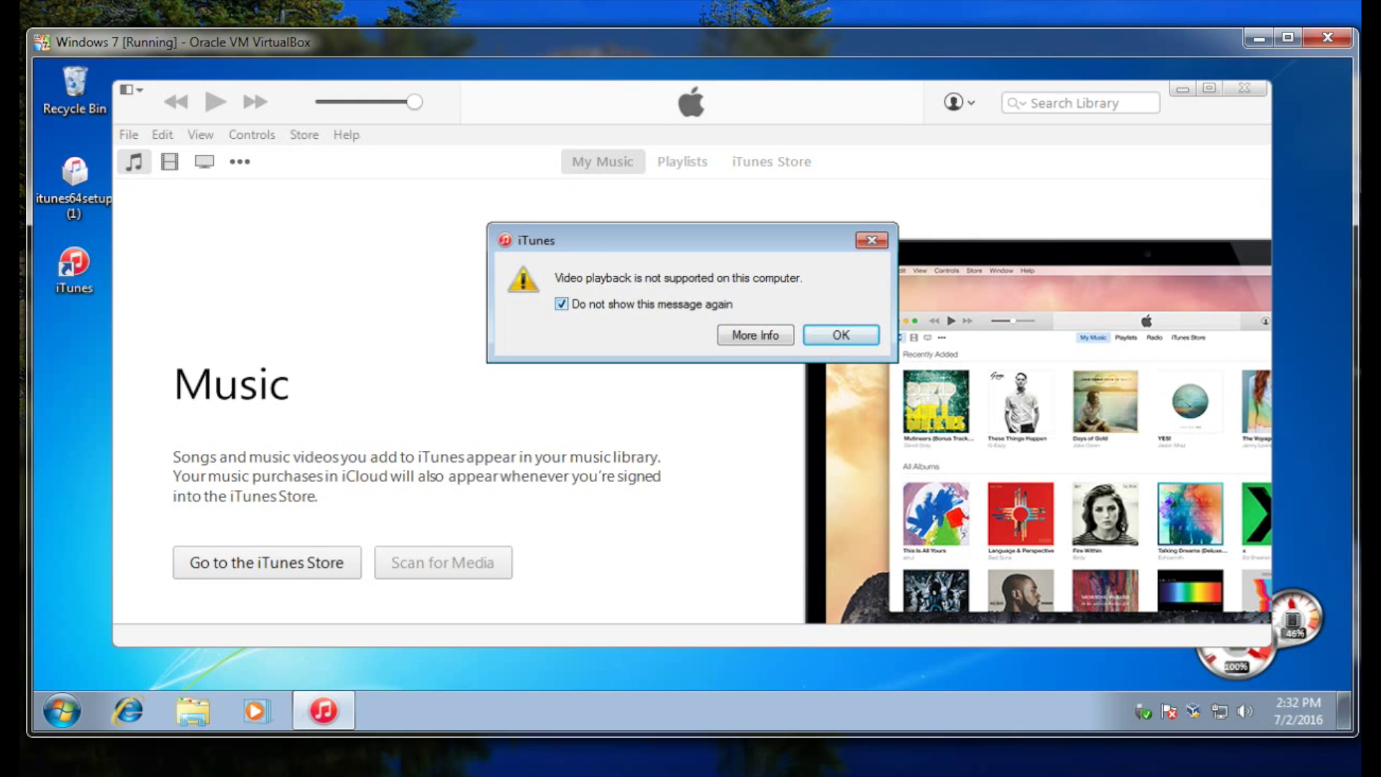
{"action": "key", "text": "Return"}
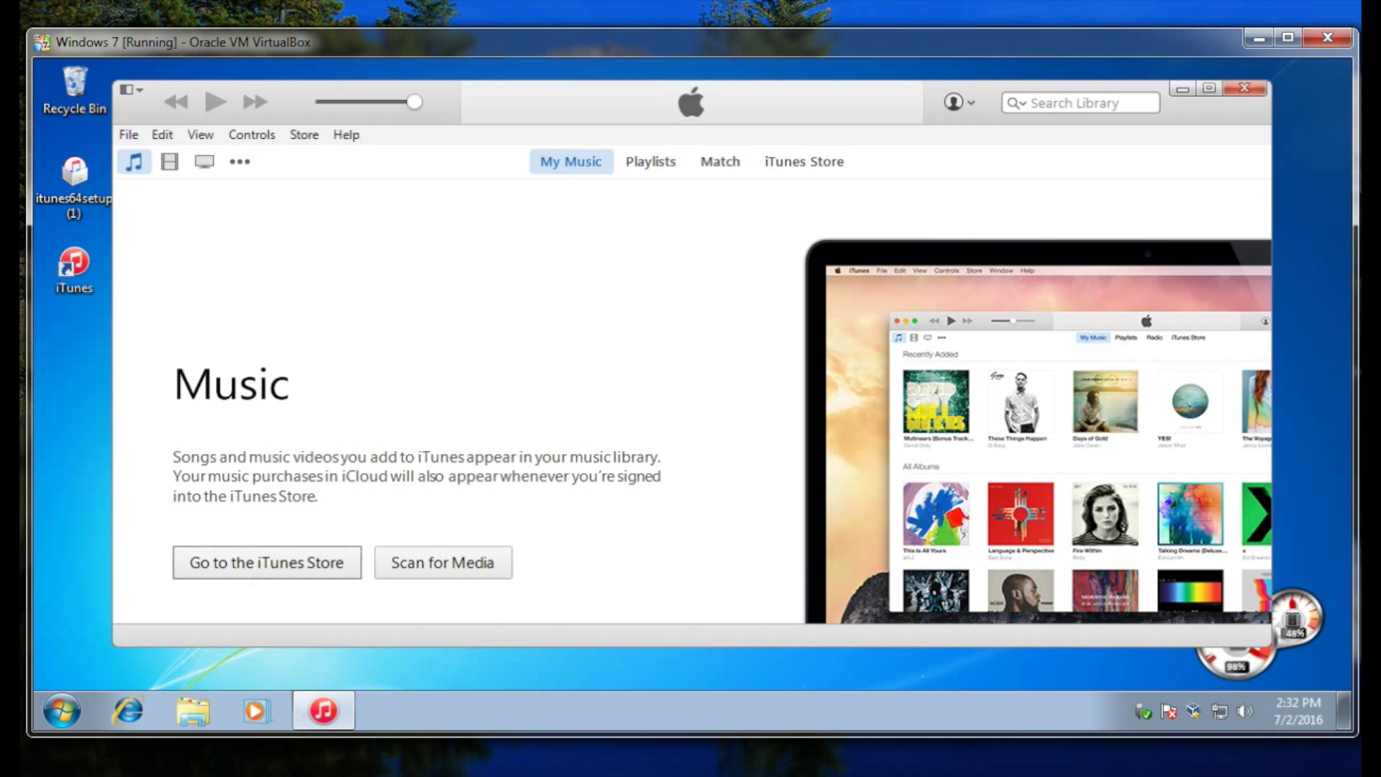
Step: Check the installed version in the About iTunes window, and close that window
{"action": "key", "text": "alt+h"}
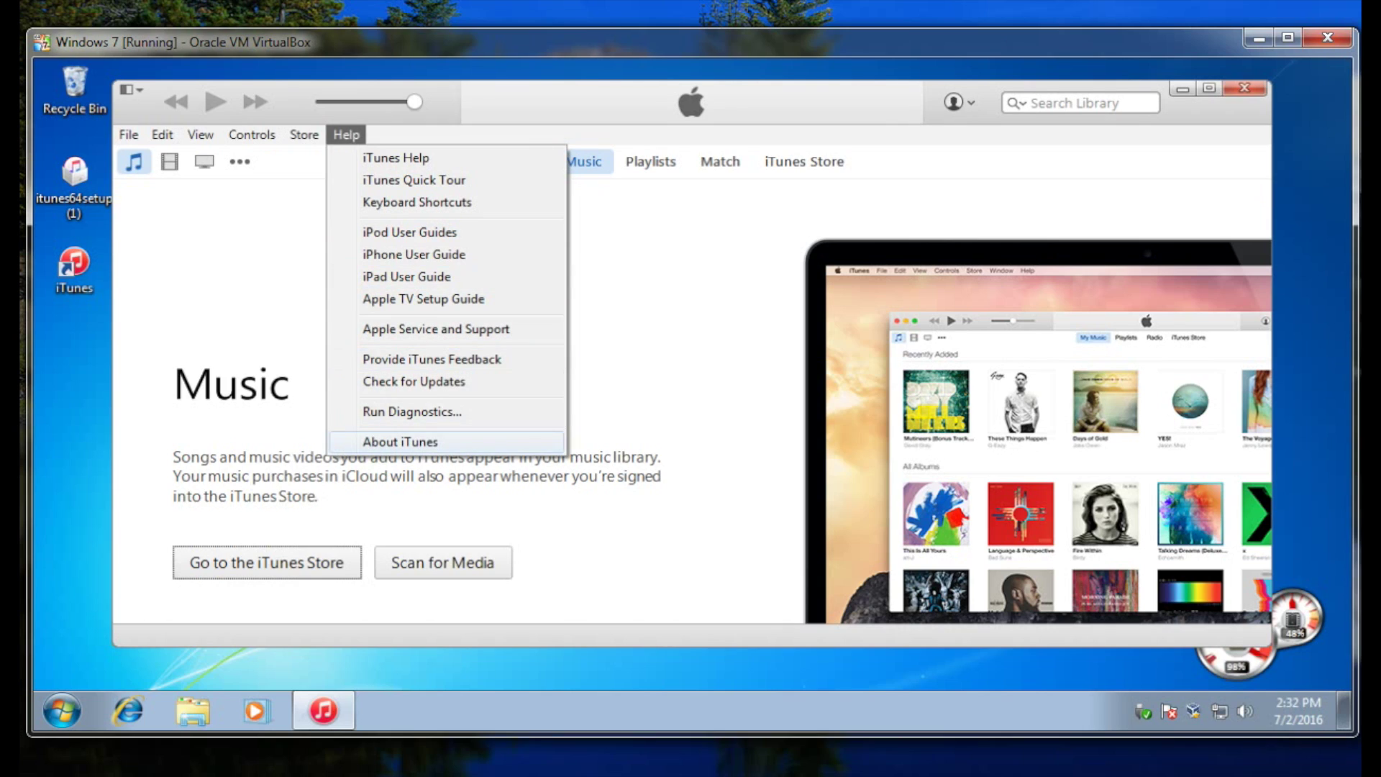
{"action": "key", "text": "Return"}
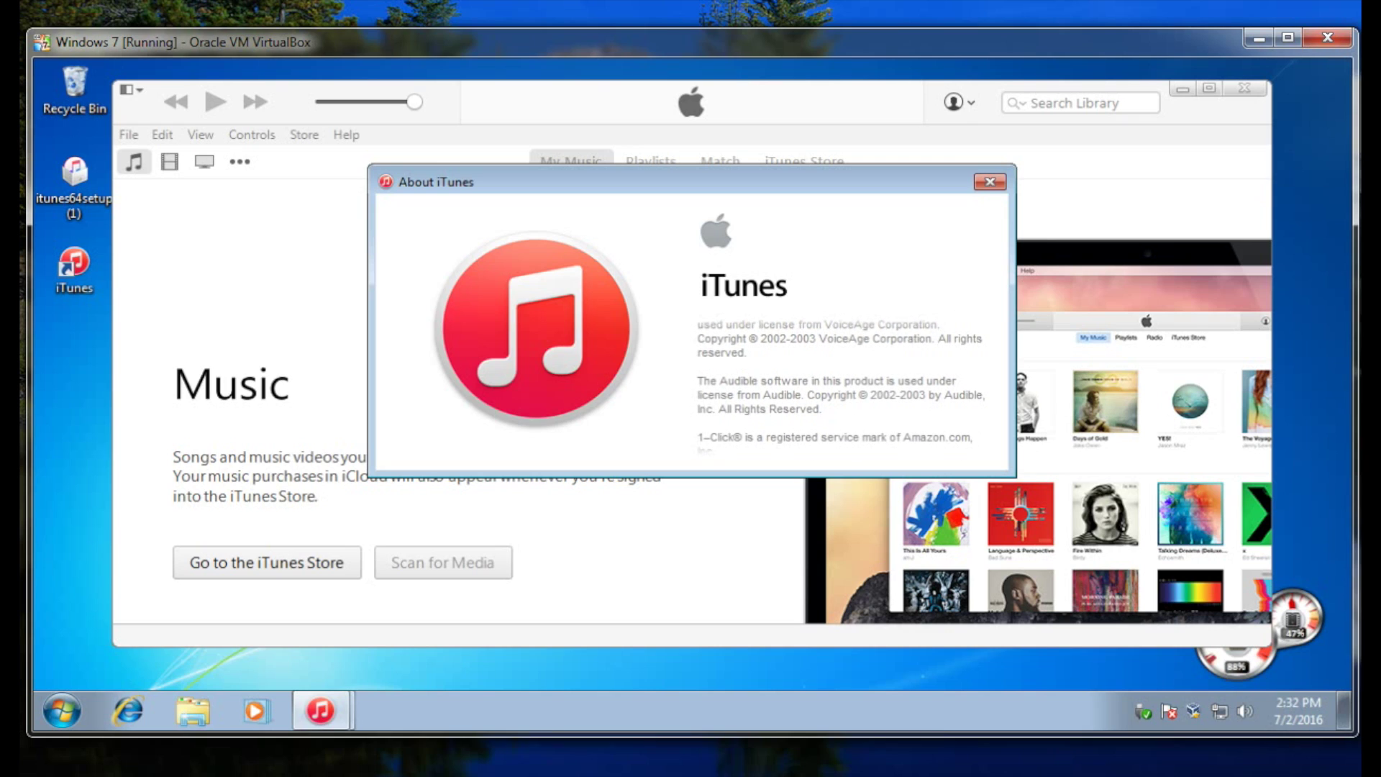
{"action": "left_click", "coordinate": [990, 181]}
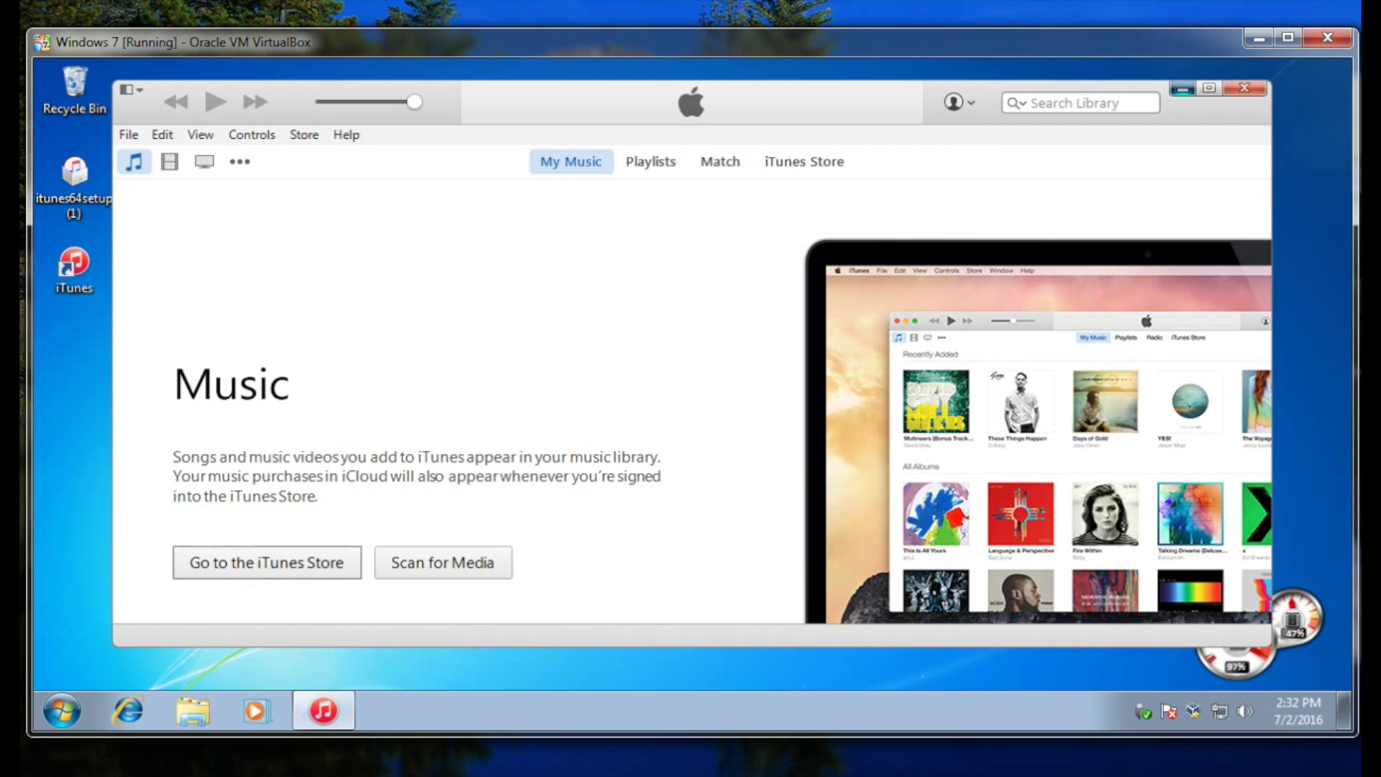
Step: Minimize iTunes, open the iTunes folder in the Music library, and select the new iTunes Library database file to inspect it
{"action": "left_click", "coordinate": [1182, 88]}
{"action": "left_click", "coordinate": [192, 710]}
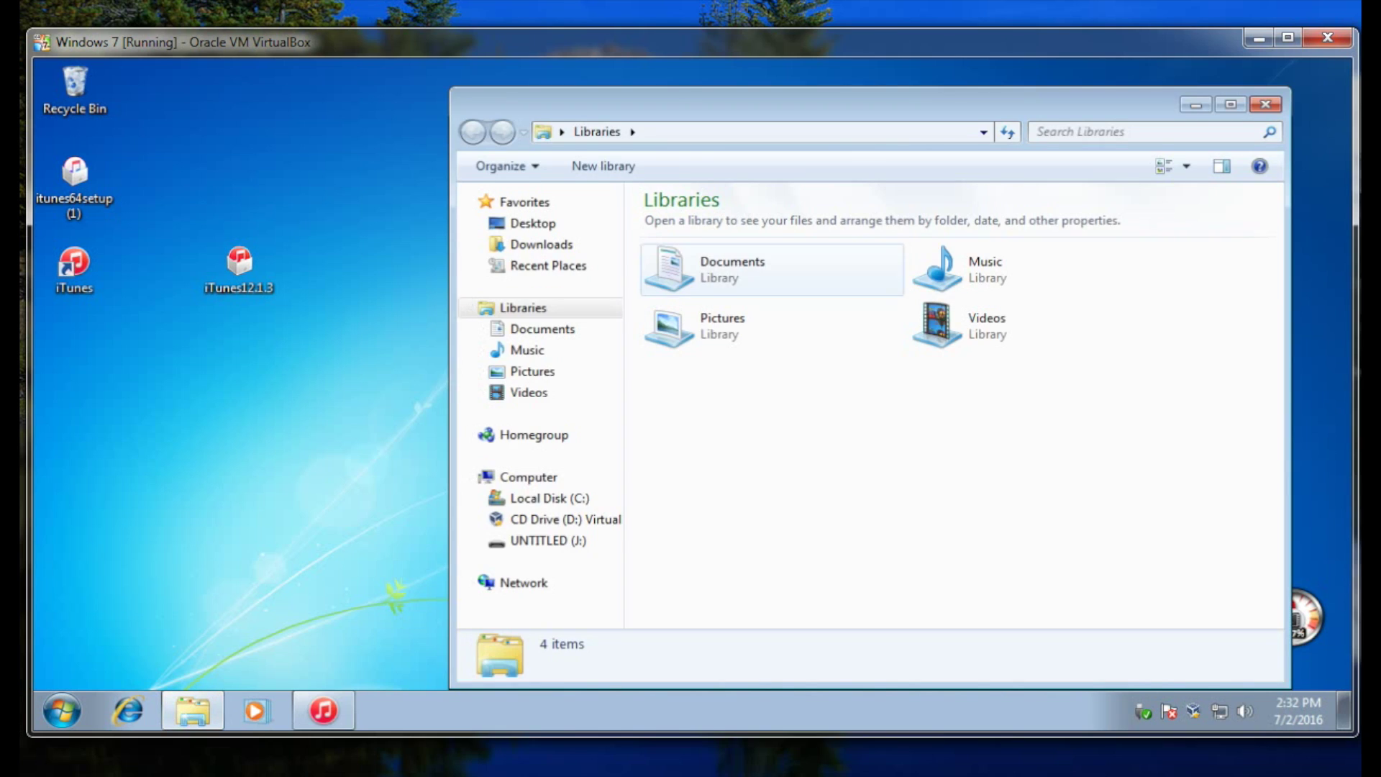
{"action": "double_click", "coordinate": [942, 270]}
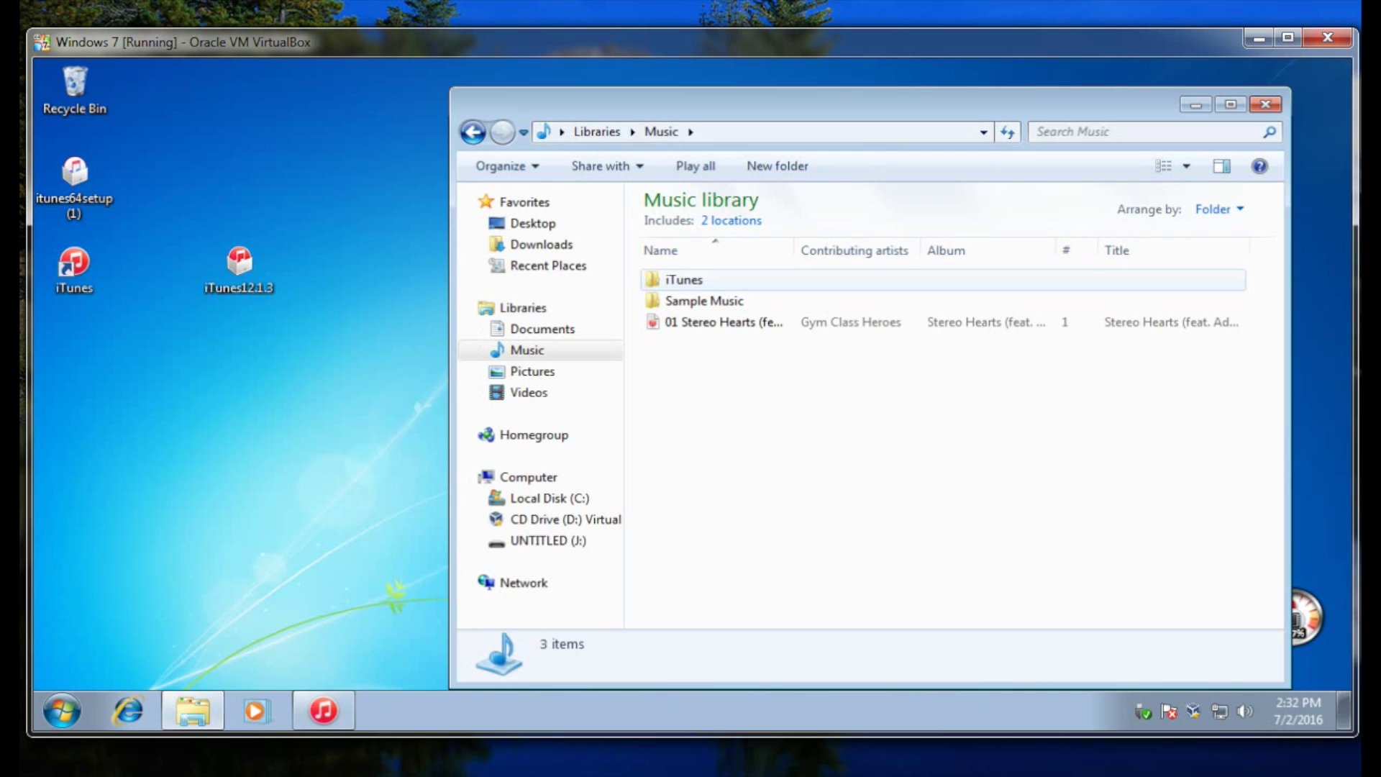
{"action": "double_click", "coordinate": [942, 279]}
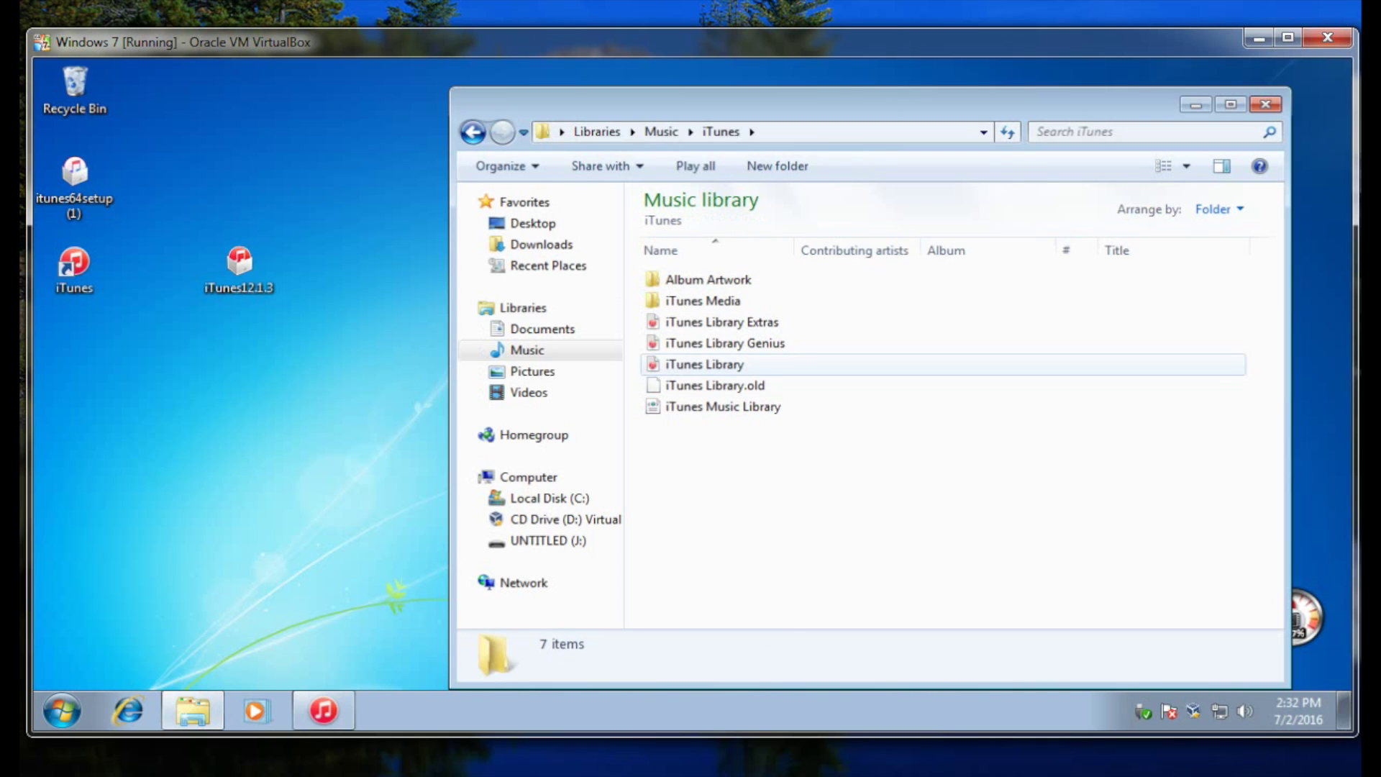
{"action": "left_click", "coordinate": [705, 364]}
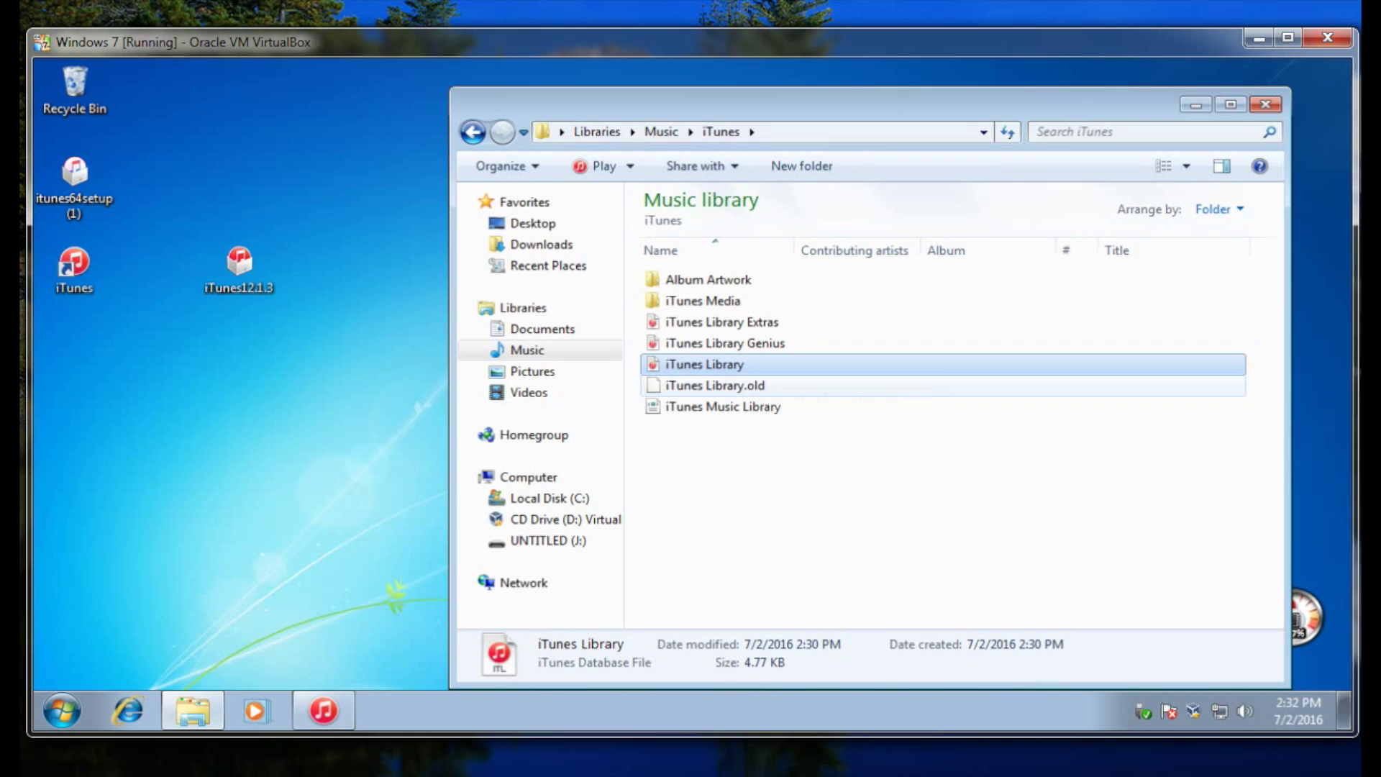